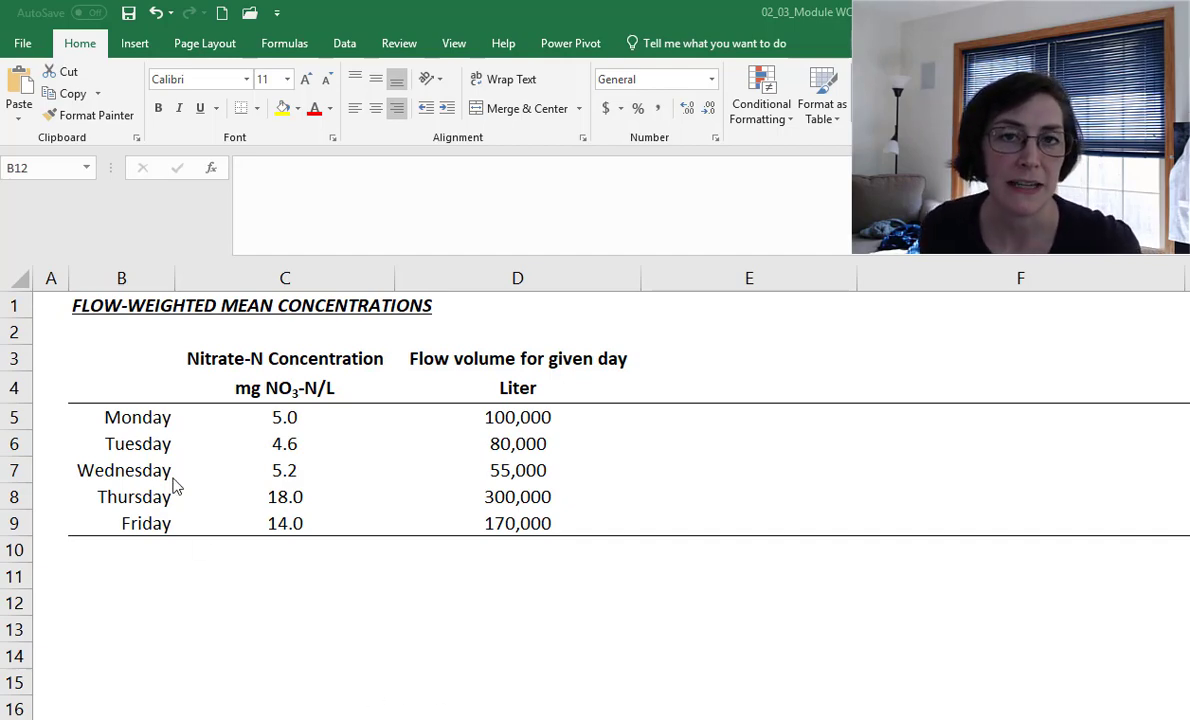
{"action": "left_click", "coordinate": [163, 422]}
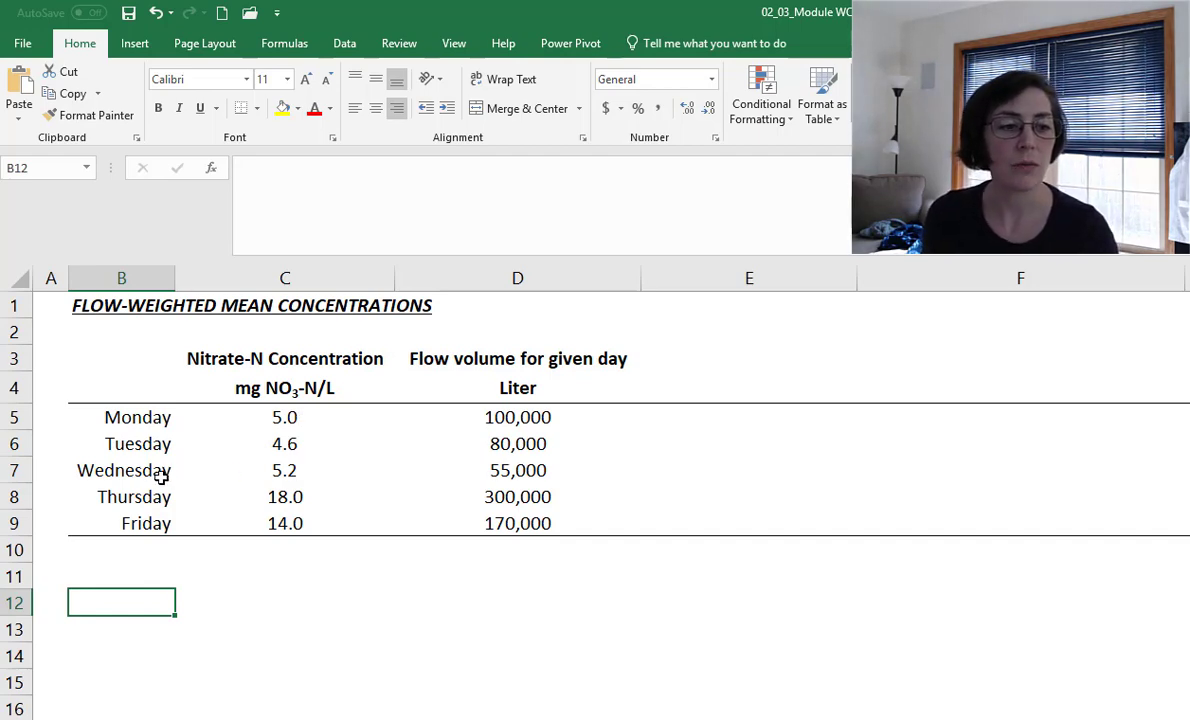
{"action": "left_click_drag", "start_coordinate": [161, 478], "coordinate": [163, 492]}
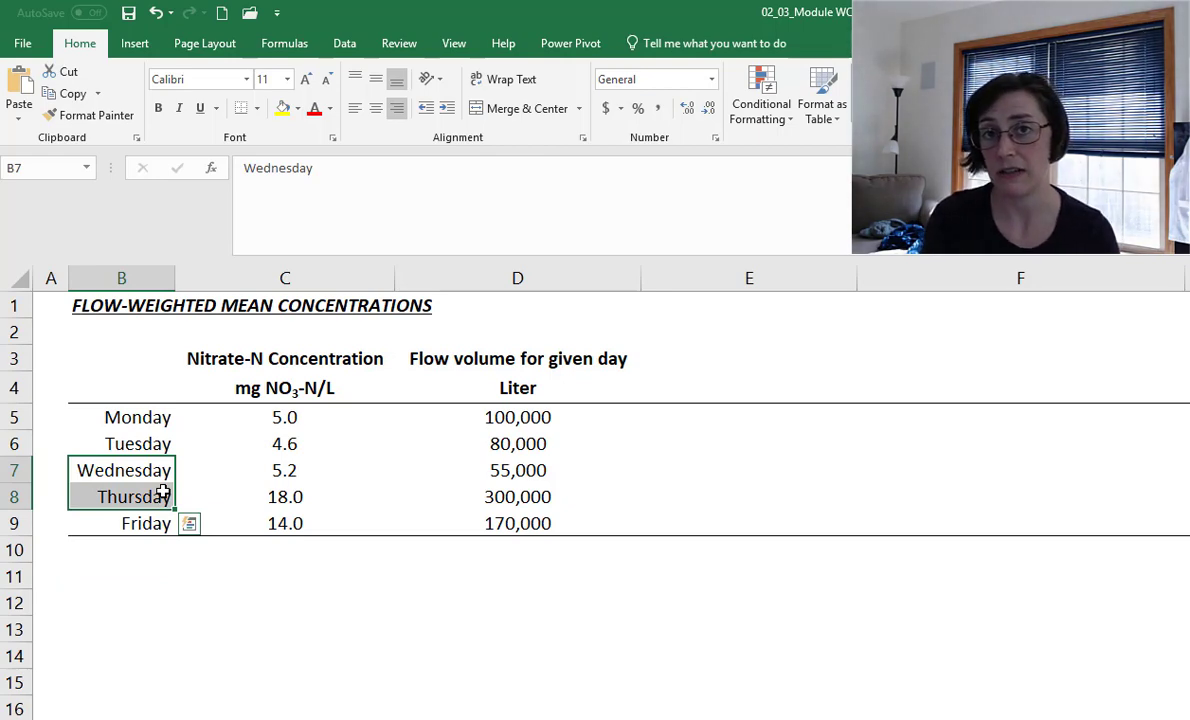
{"action": "left_click_drag", "start_coordinate": [311, 475], "coordinate": [317, 500]}
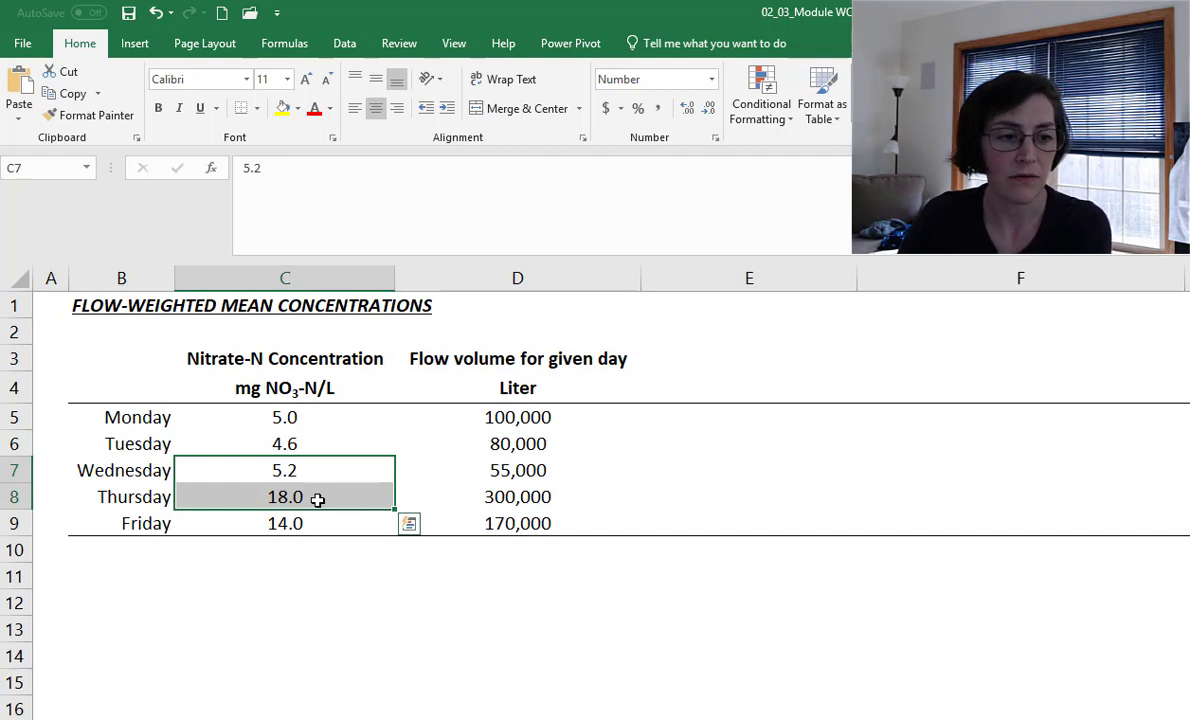
Label B12 "Mean" and calculate the average of the nitrate concentrations C5:C9 in C12.
{"action": "left_click", "coordinate": [152, 608]}
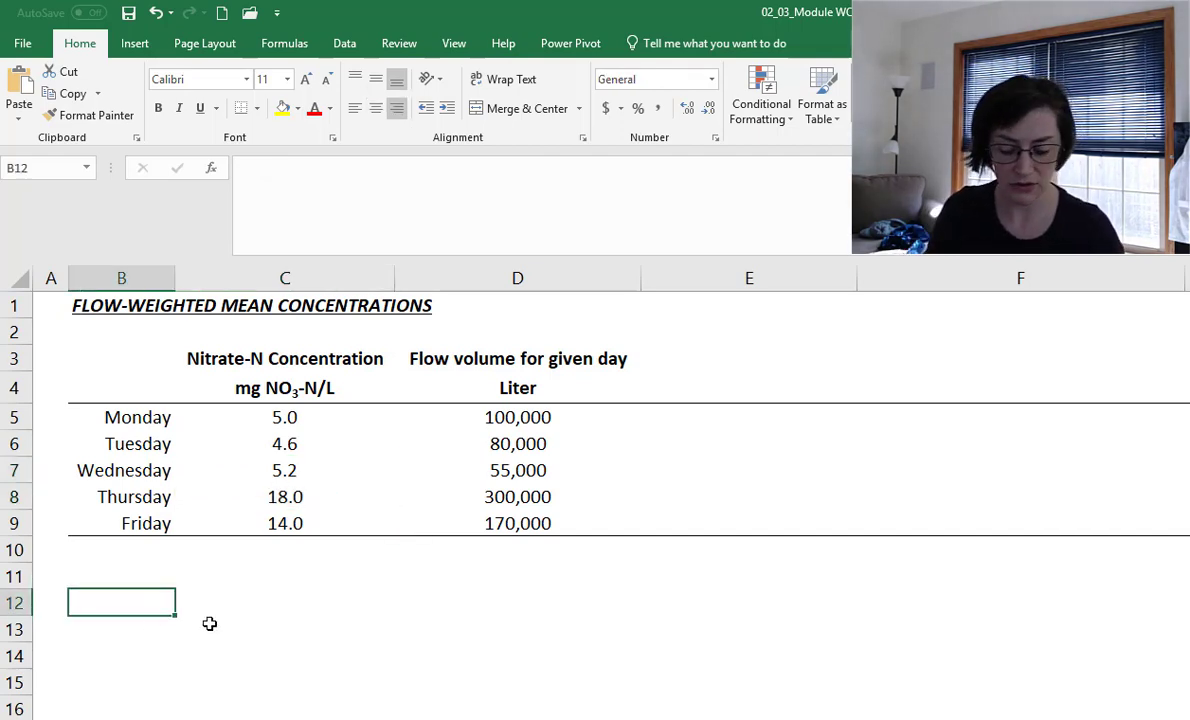
{"action": "type", "text": "Mean"}
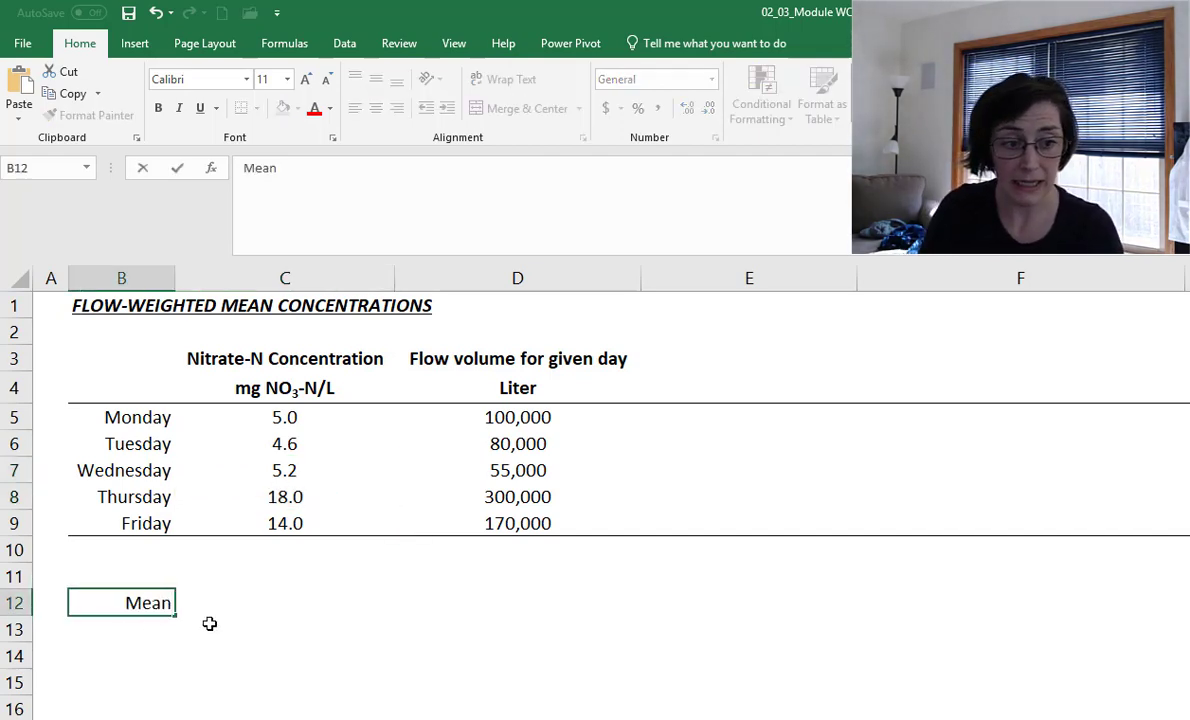
{"action": "key", "text": "Tab"}
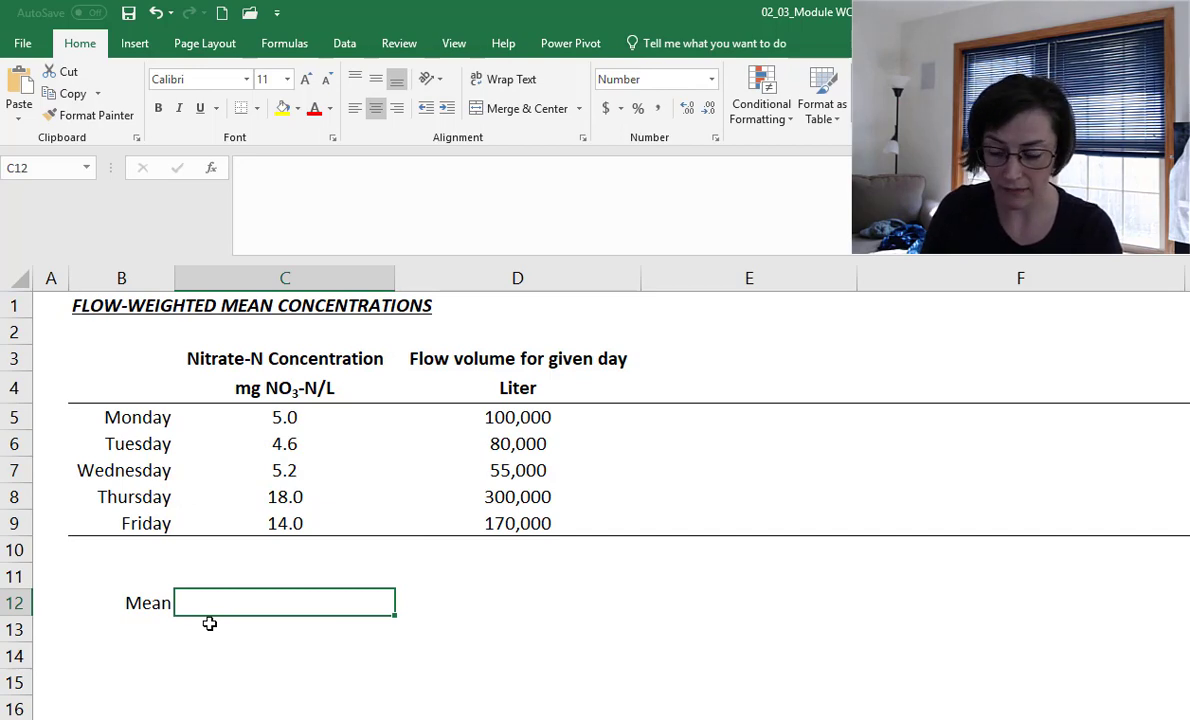
{"action": "type", "text": "=average("}
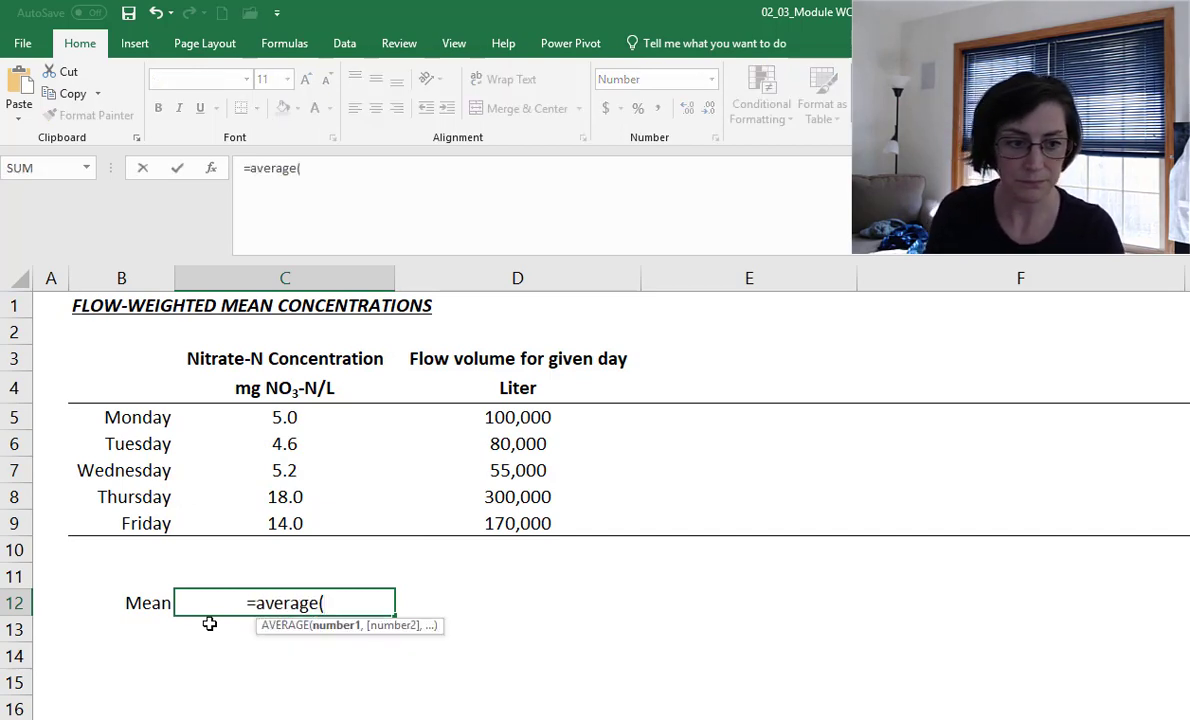
{"action": "left_click_drag", "start_coordinate": [258, 531], "coordinate": [268, 416]}
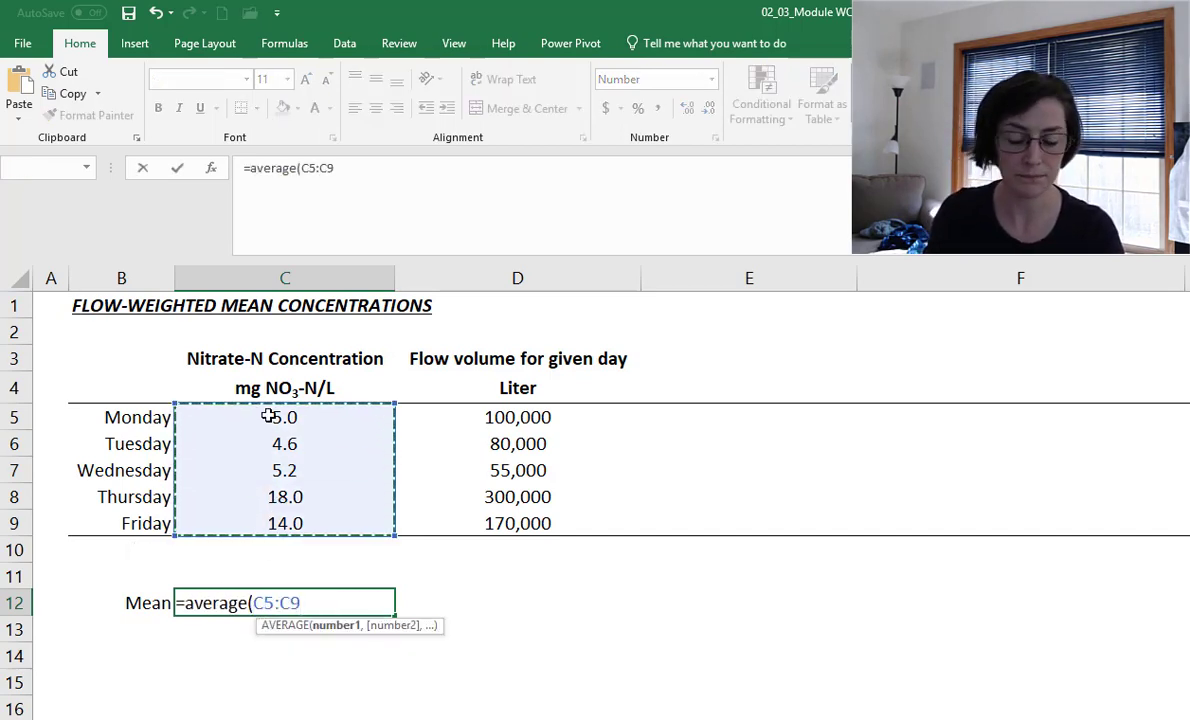
{"action": "type", "text": ")"}
{"action": "key", "text": "Return"}
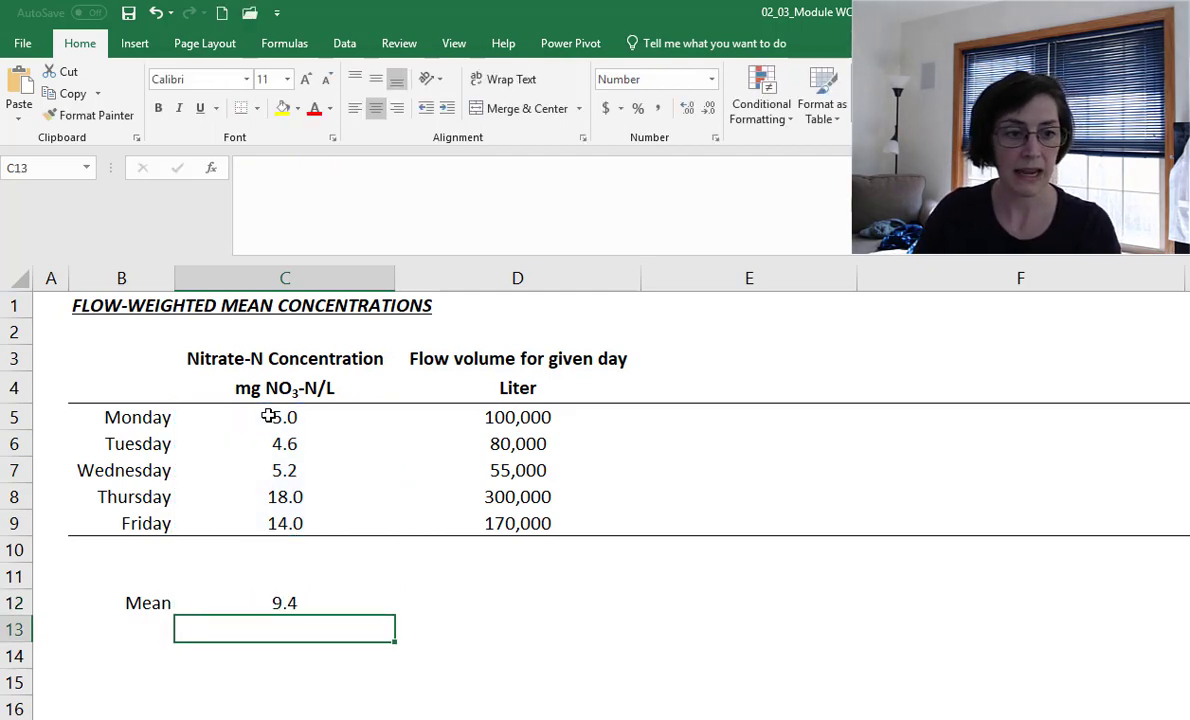
Label B13 "Median" and calculate the median of the nitrate concentrations C5:C9 in C13.
{"action": "left_click", "coordinate": [146, 629]}
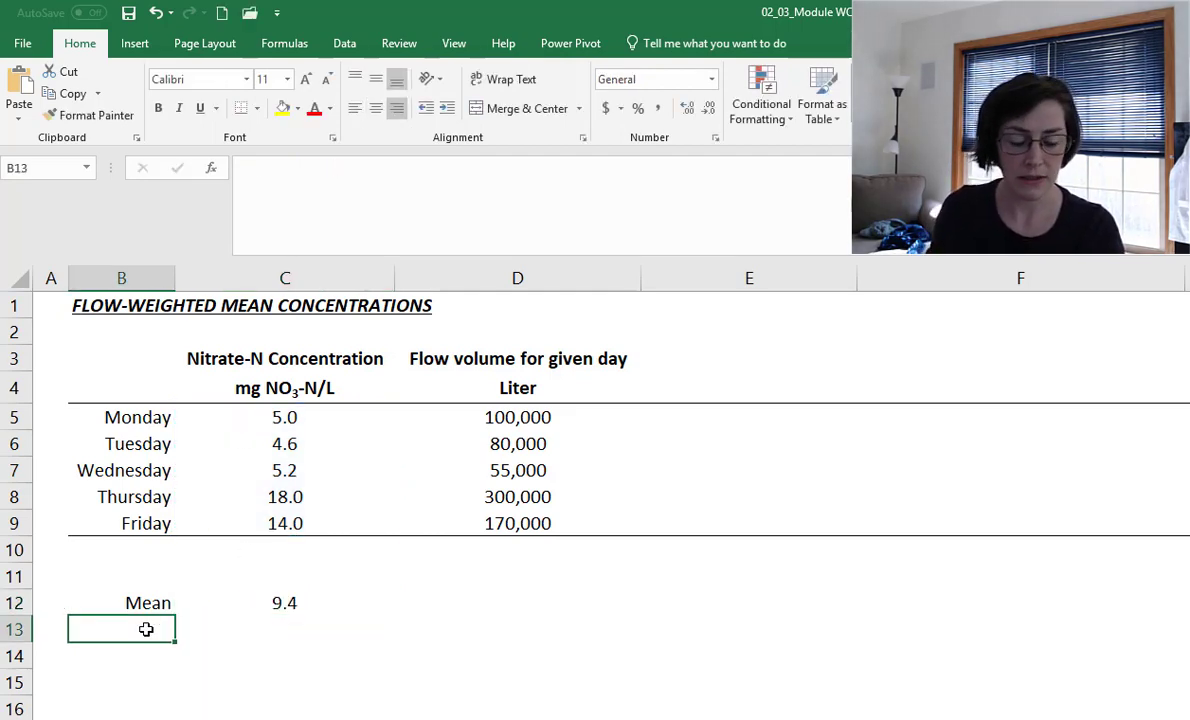
{"action": "type", "text": "Median"}
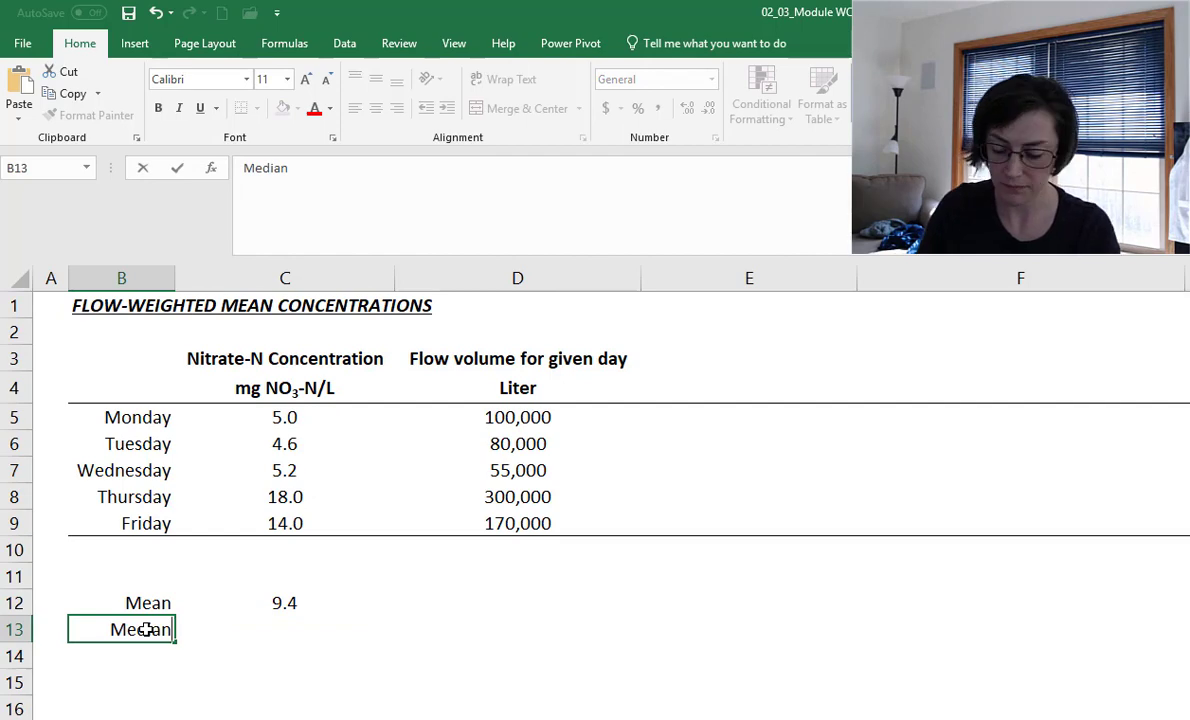
{"action": "key", "text": "Tab"}
{"action": "type", "text": "=median("}
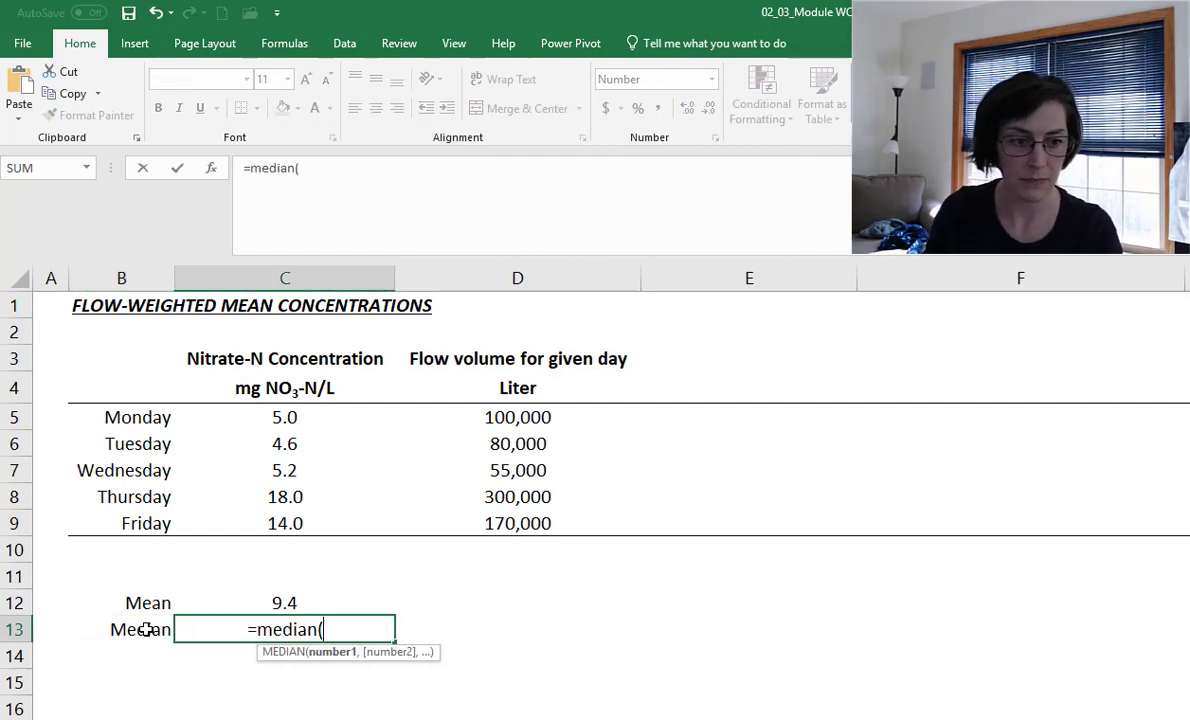
{"action": "left_click_drag", "start_coordinate": [293, 523], "coordinate": [290, 421]}
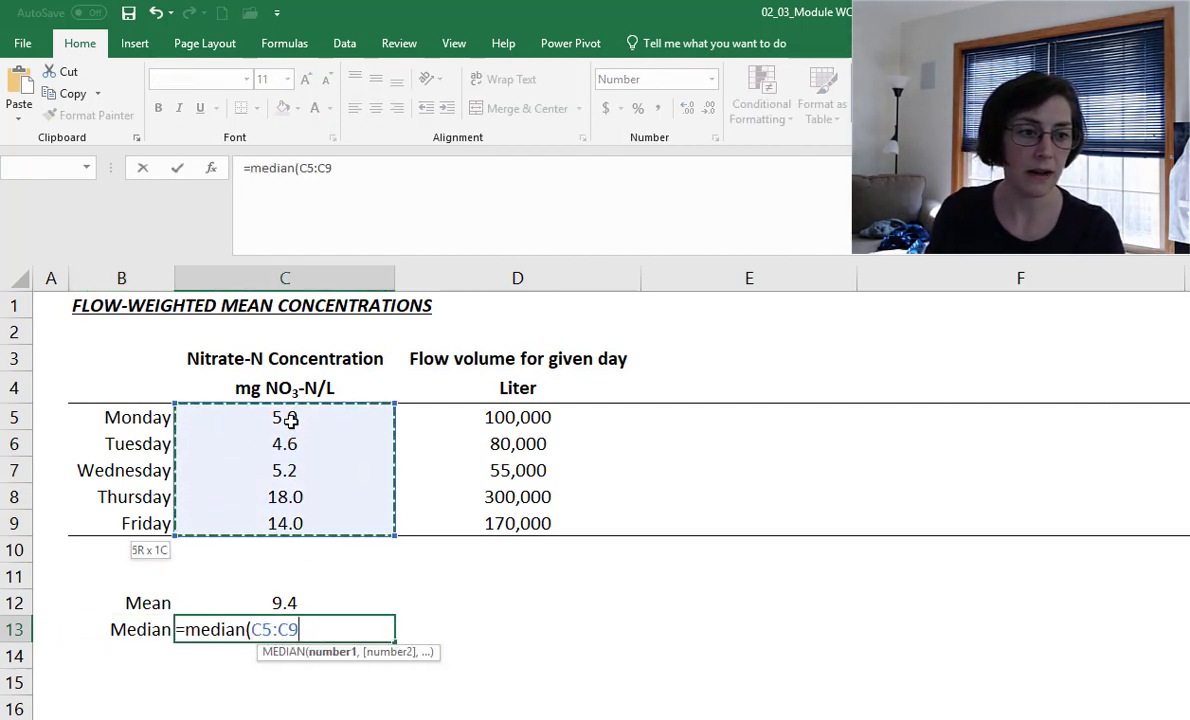
{"action": "type", "text": ")"}
{"action": "key", "text": "Return"}
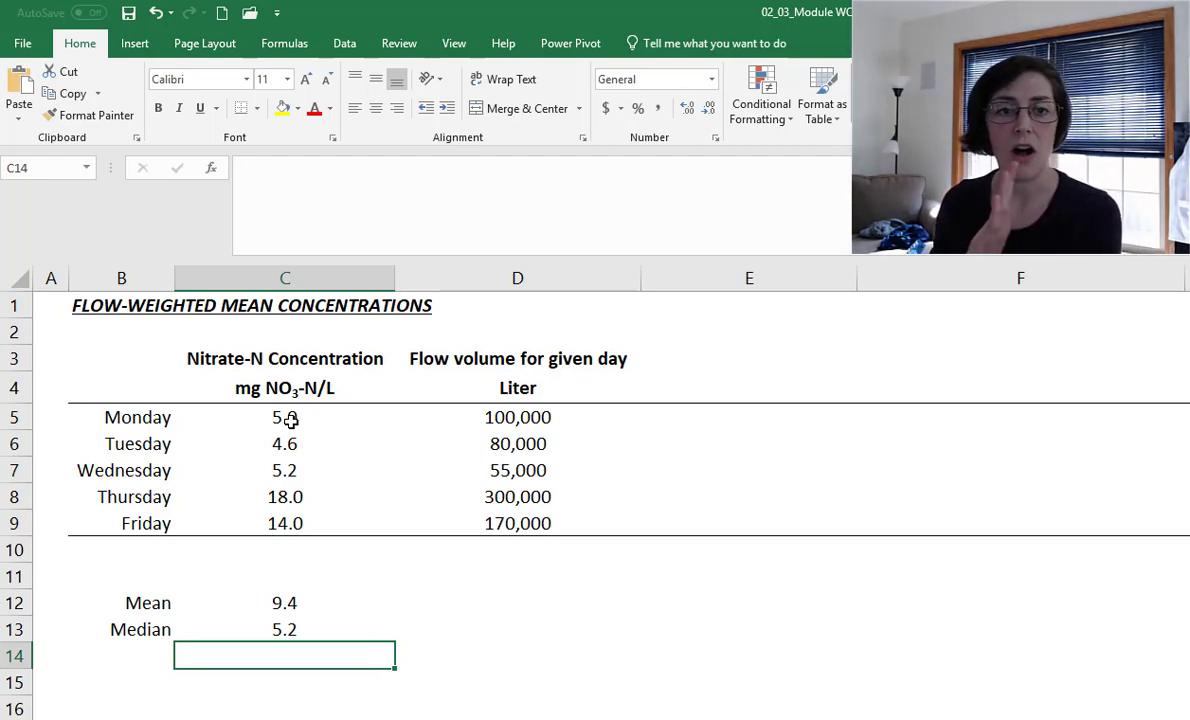
Examine the daily flow volumes in D5:D9, looking closely at the Thursday and Friday values.
{"action": "left_click", "coordinate": [539, 420]}
{"action": "left_click_drag", "start_coordinate": [551, 440], "coordinate": [550, 521]}
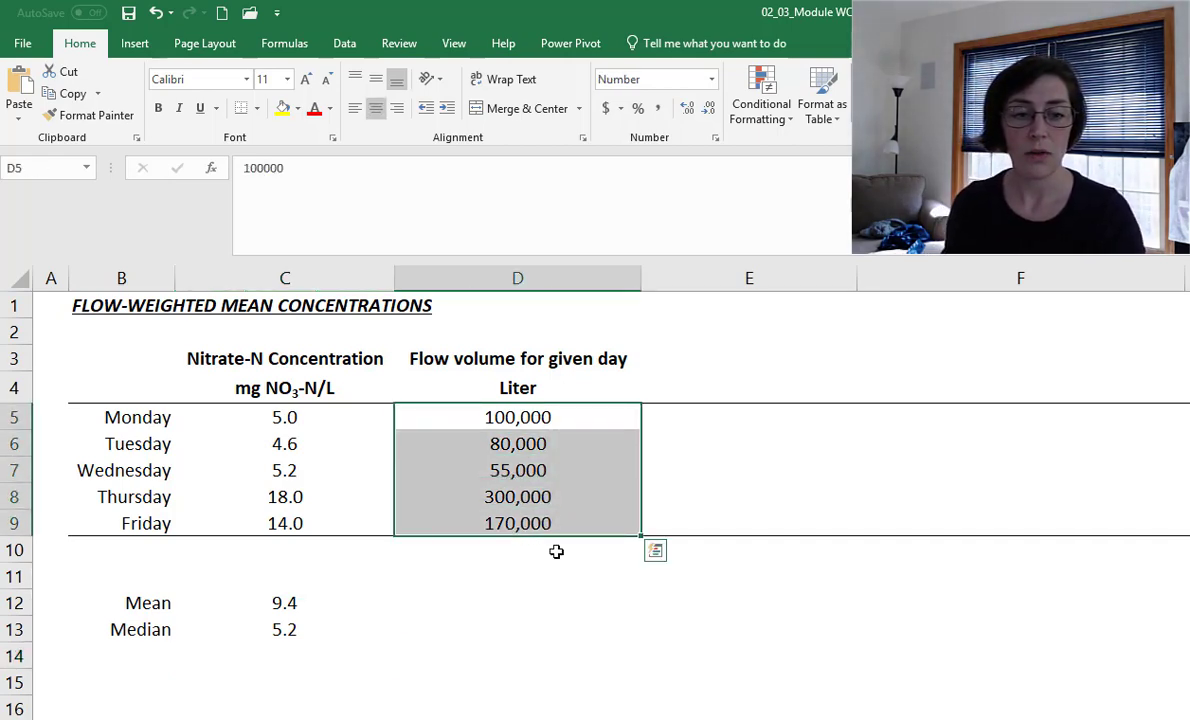
{"action": "left_click_drag", "start_coordinate": [563, 494], "coordinate": [165, 497]}
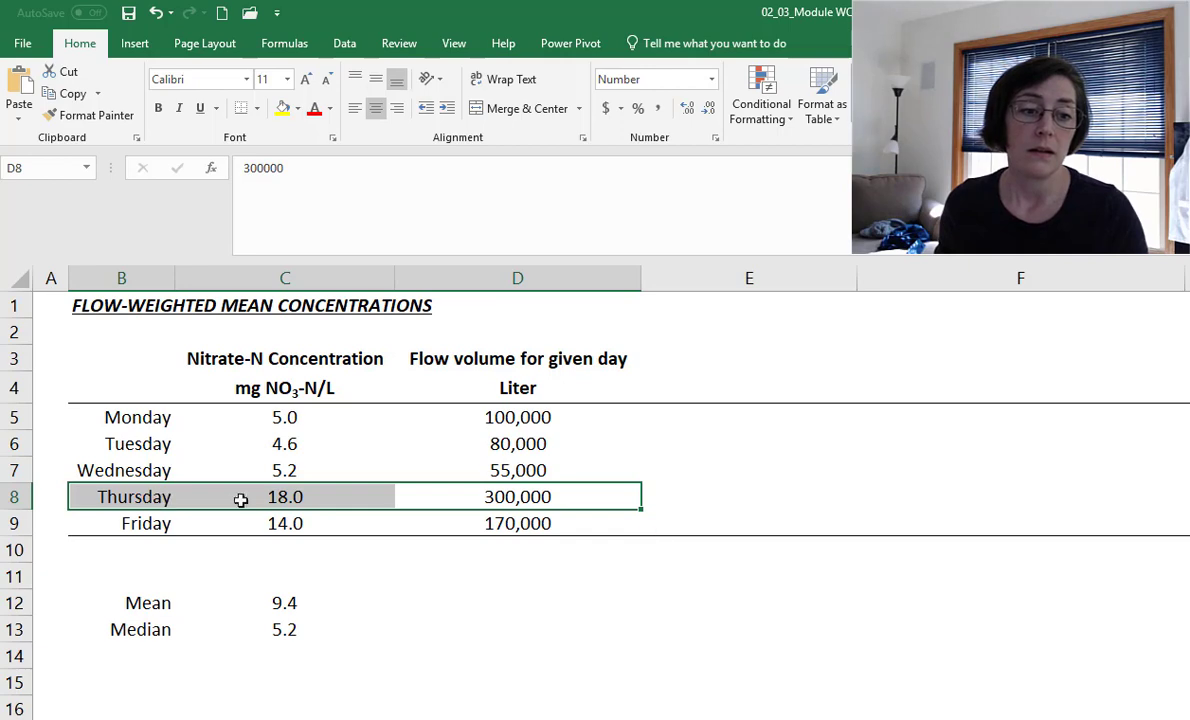
{"action": "left_click", "coordinate": [540, 499]}
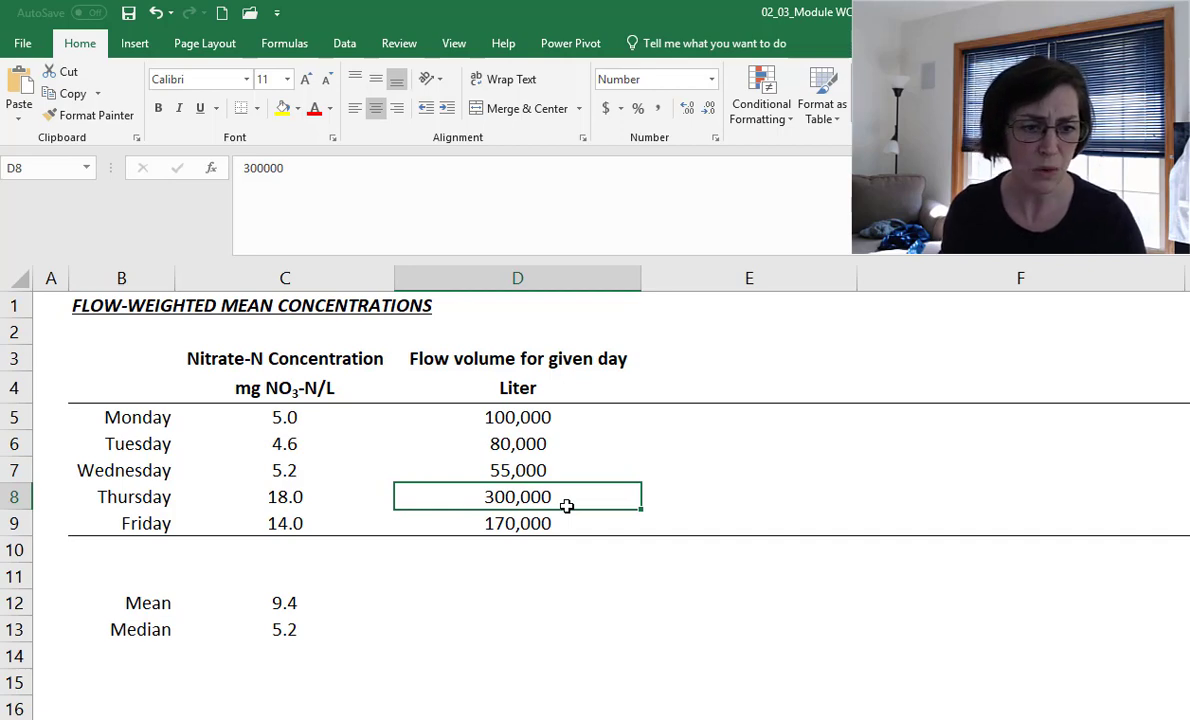
{"action": "left_click", "coordinate": [563, 525]}
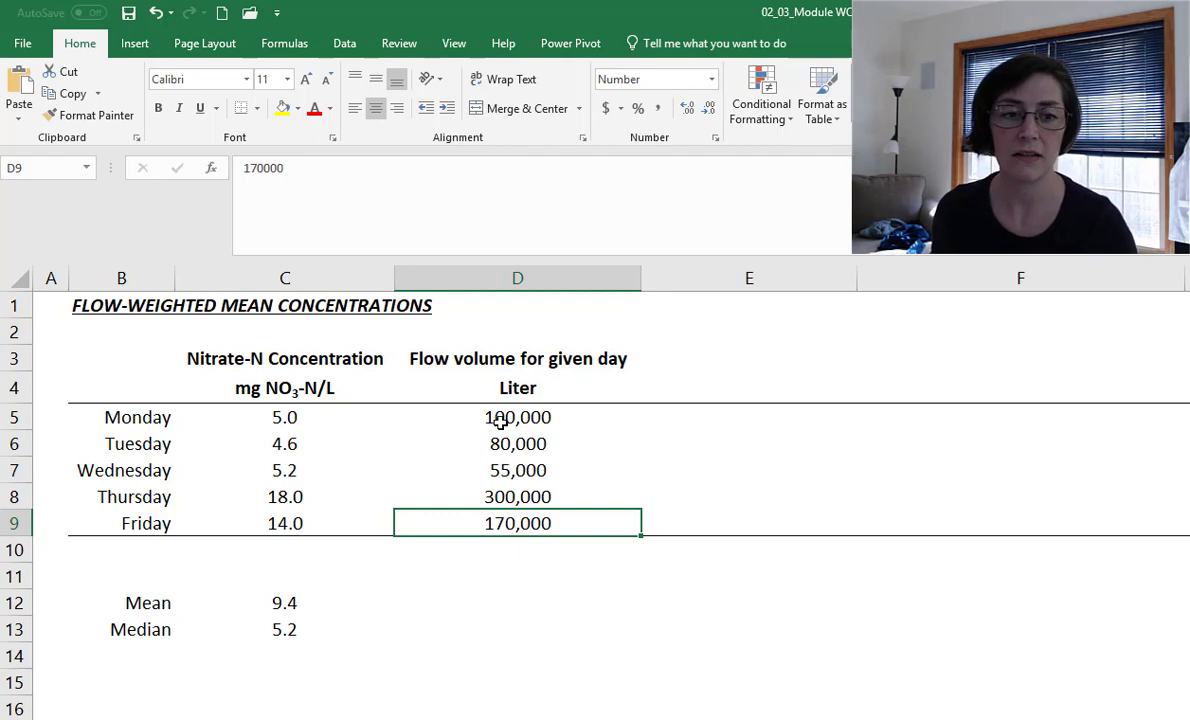
{"action": "left_click_drag", "start_coordinate": [502, 418], "coordinate": [510, 514]}
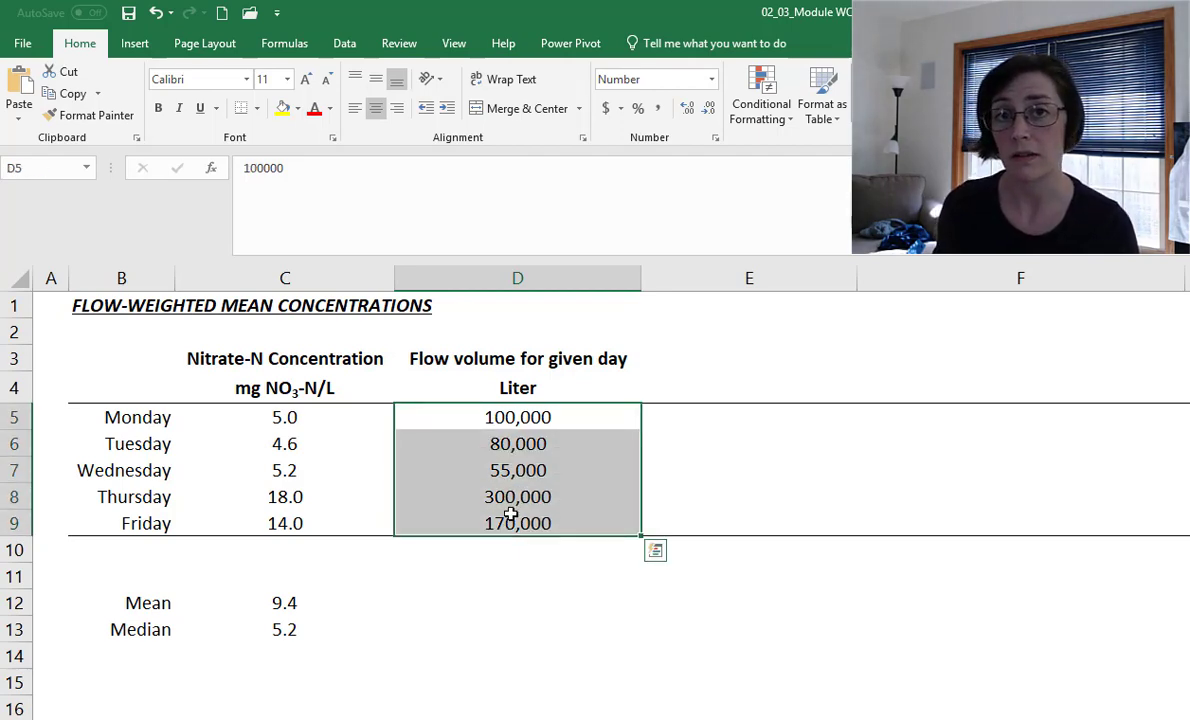
Enter the label "Total cumulative flow (L)" in D10, directly below the flow volumes.
{"action": "left_click", "coordinate": [522, 553]}
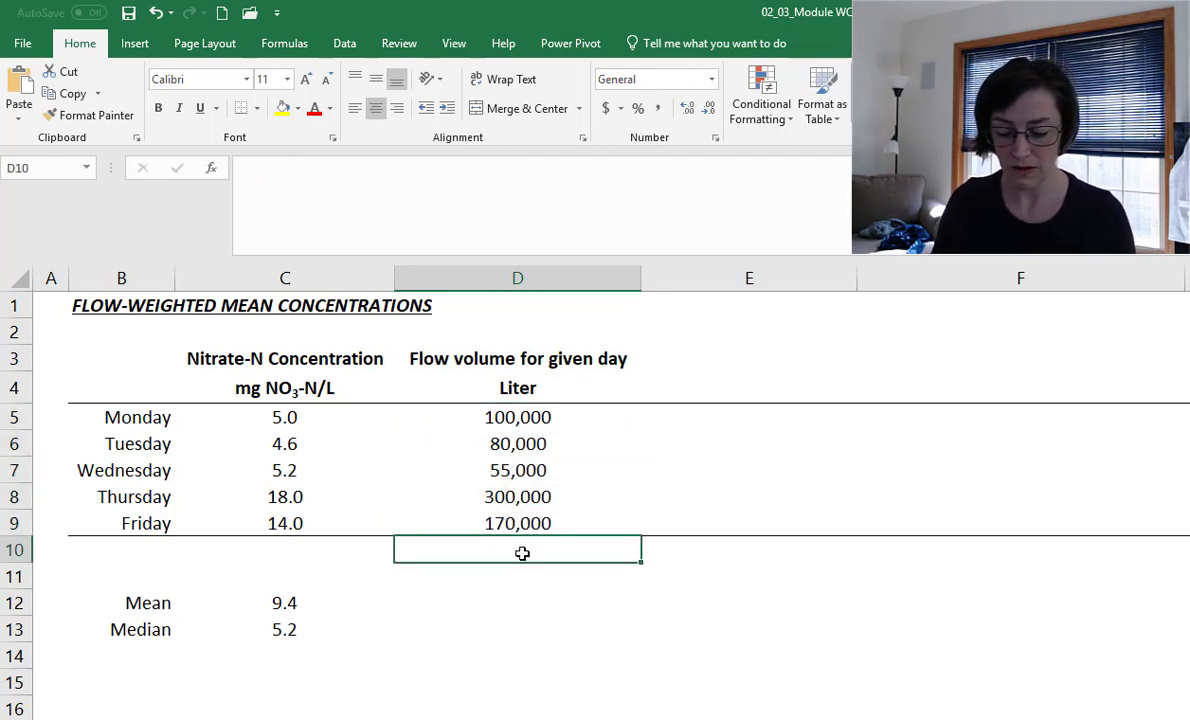
{"action": "type", "text": "Total "}
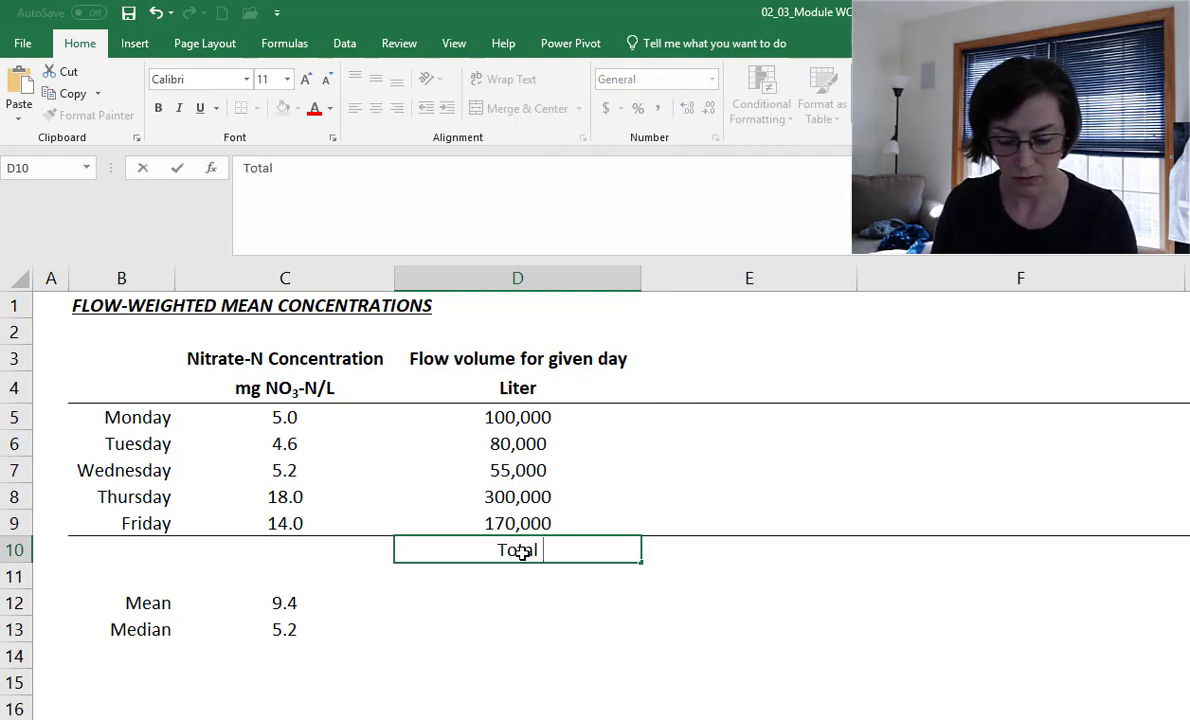
{"action": "type", "text": "cumulative flow"}
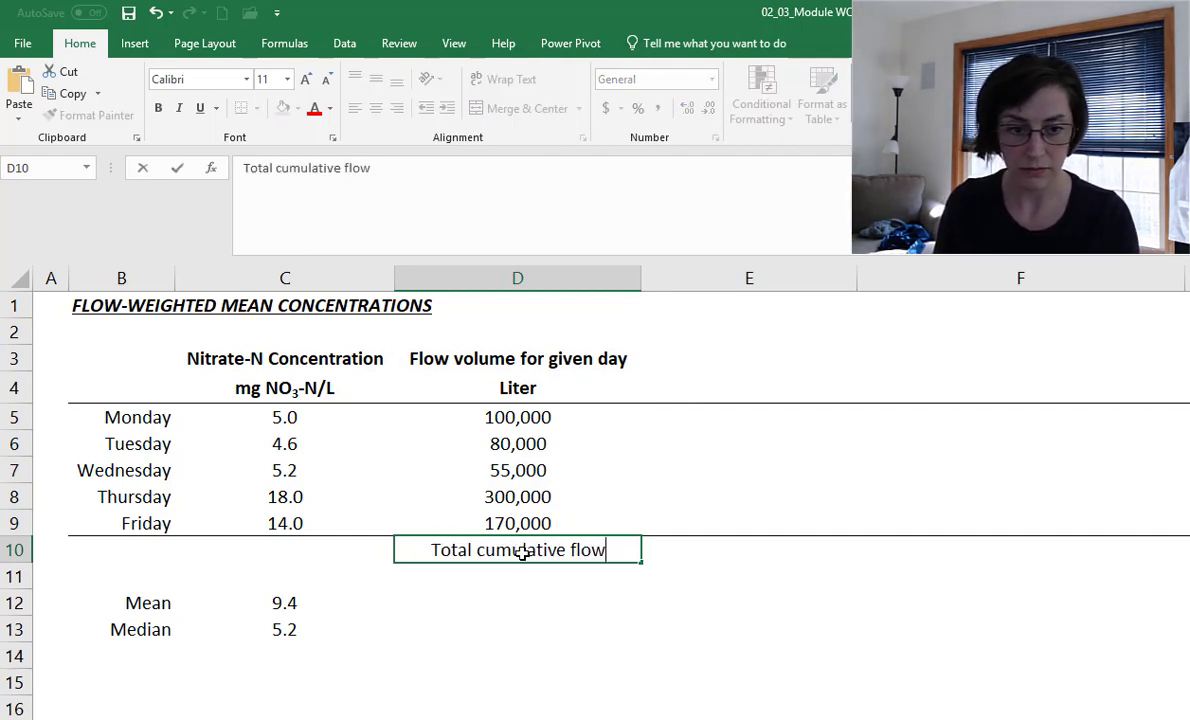
{"action": "type", "text": " (L)"}
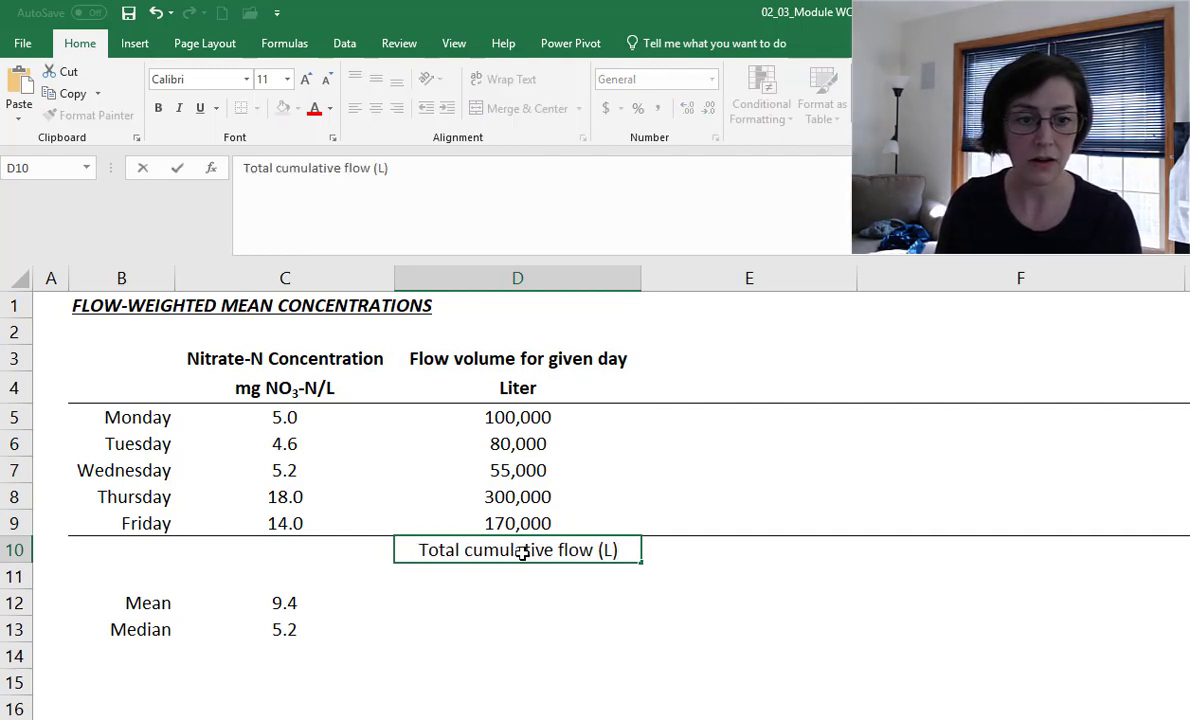
{"action": "key", "text": "Return"}
Sum the daily flow volumes D5:D9 in D11.
{"action": "type", "text": "=s"}
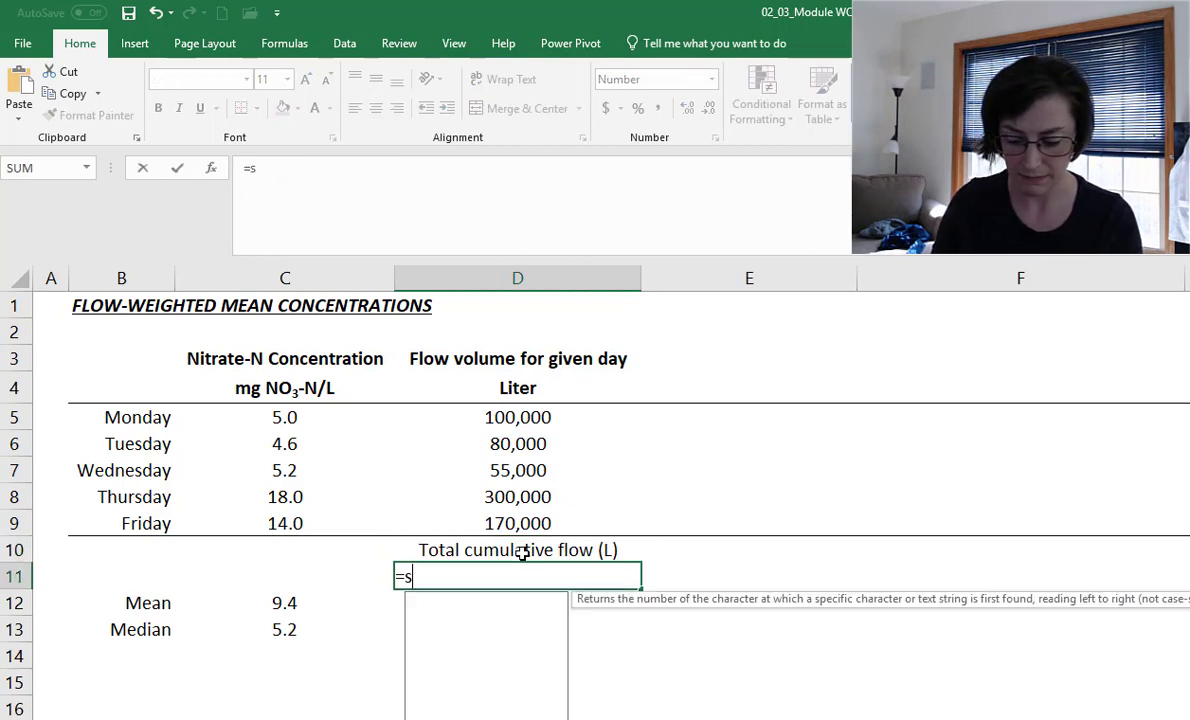
{"action": "type", "text": "um("}
{"action": "left_click_drag", "start_coordinate": [542, 523], "coordinate": [530, 420]}
{"action": "type", "text": ")"}
{"action": "key", "text": "Return"}
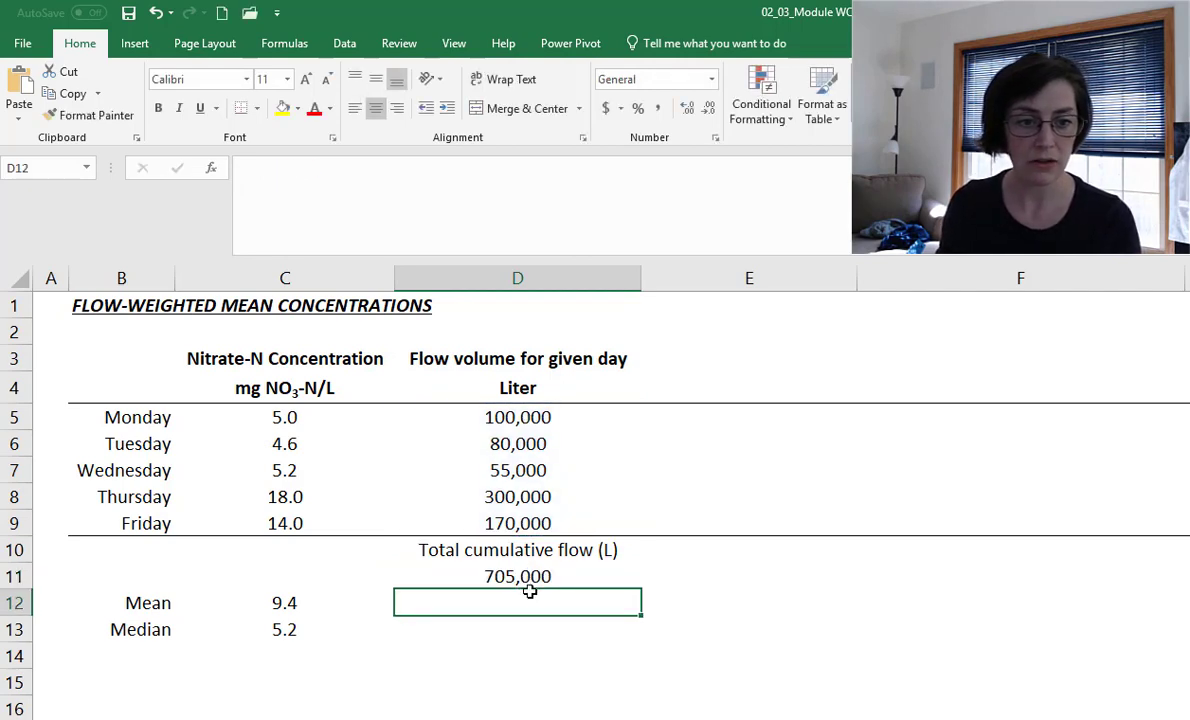
Add the column header "Percentage of flow" in E3 with the unit "%" in E4.
{"action": "left_click", "coordinate": [777, 365]}
{"action": "type", "text": "P"}
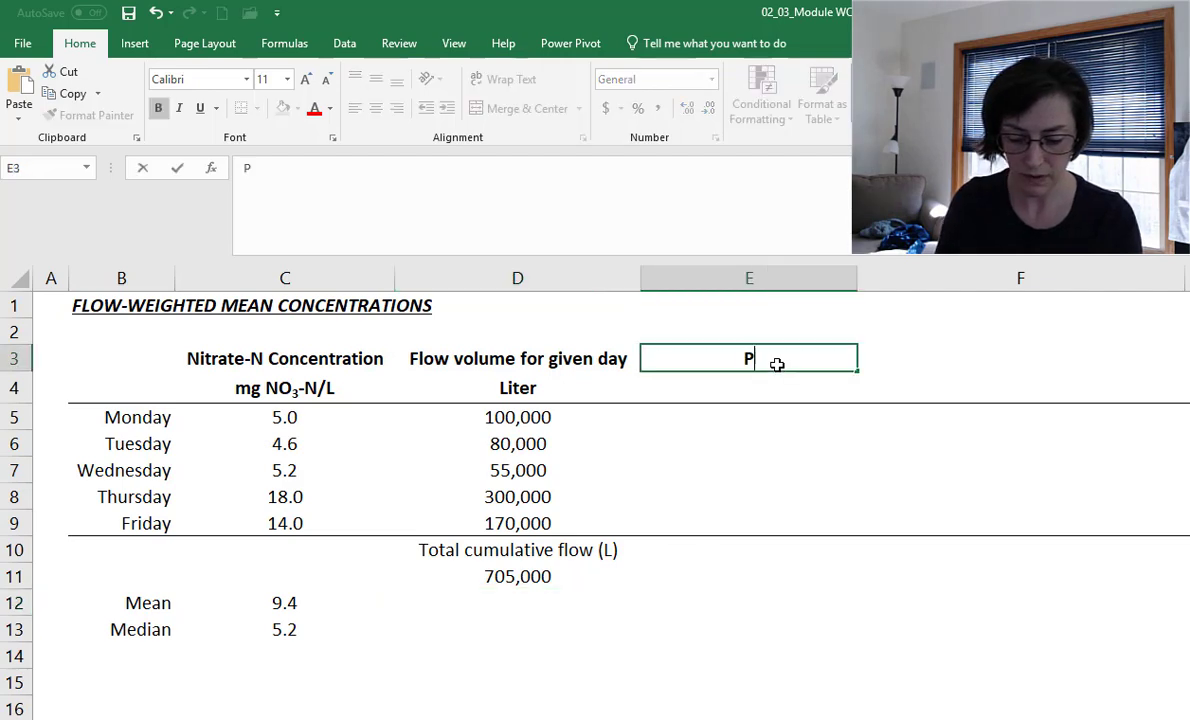
{"action": "type", "text": "ercentage of "}
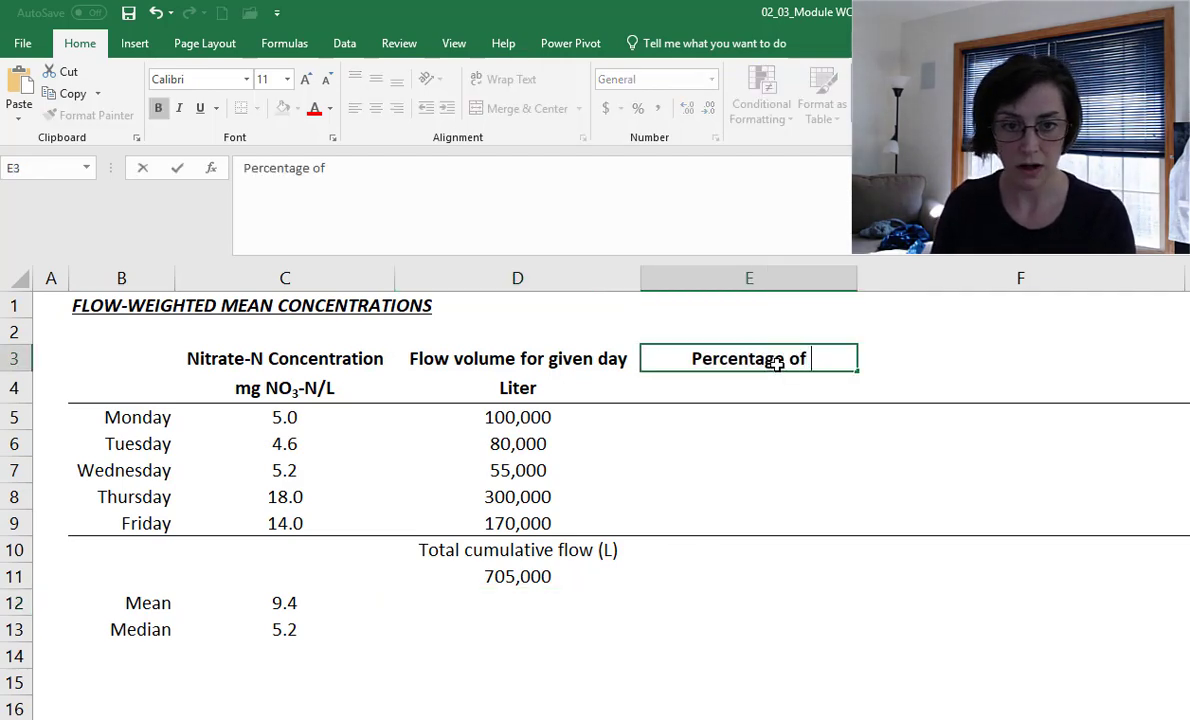
{"action": "type", "text": "flow"}
{"action": "key", "text": "Return"}
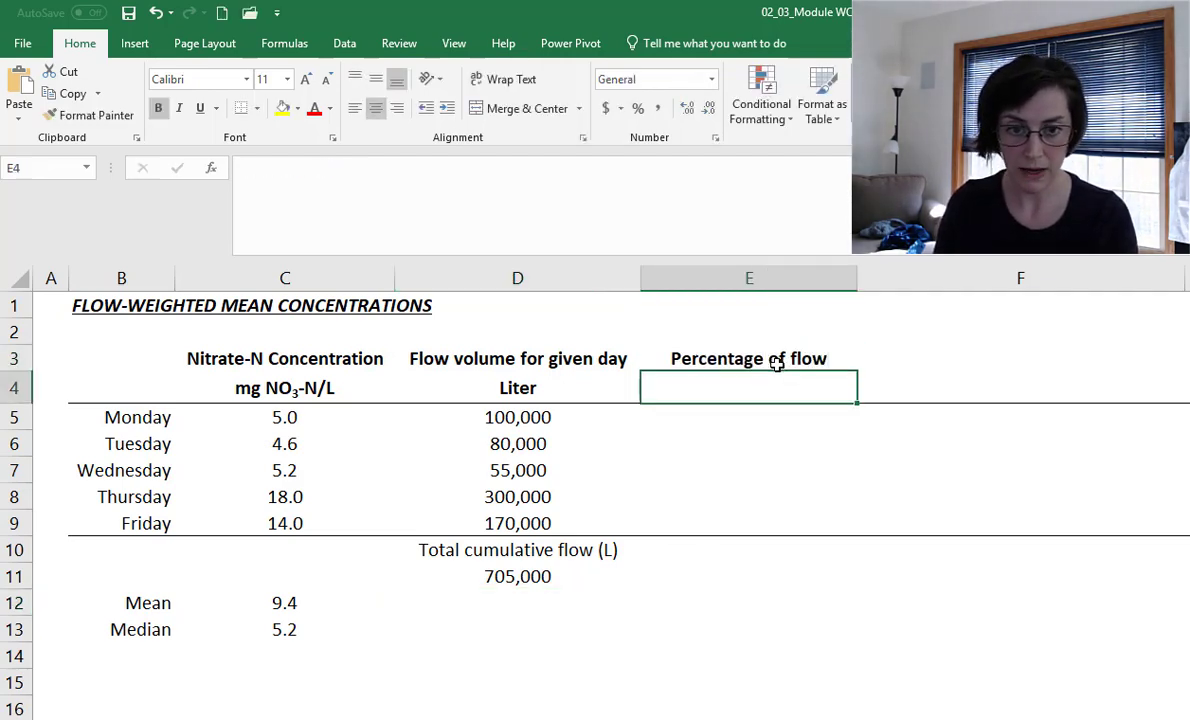
{"action": "type", "text": "%"}
{"action": "key", "text": "Return"}
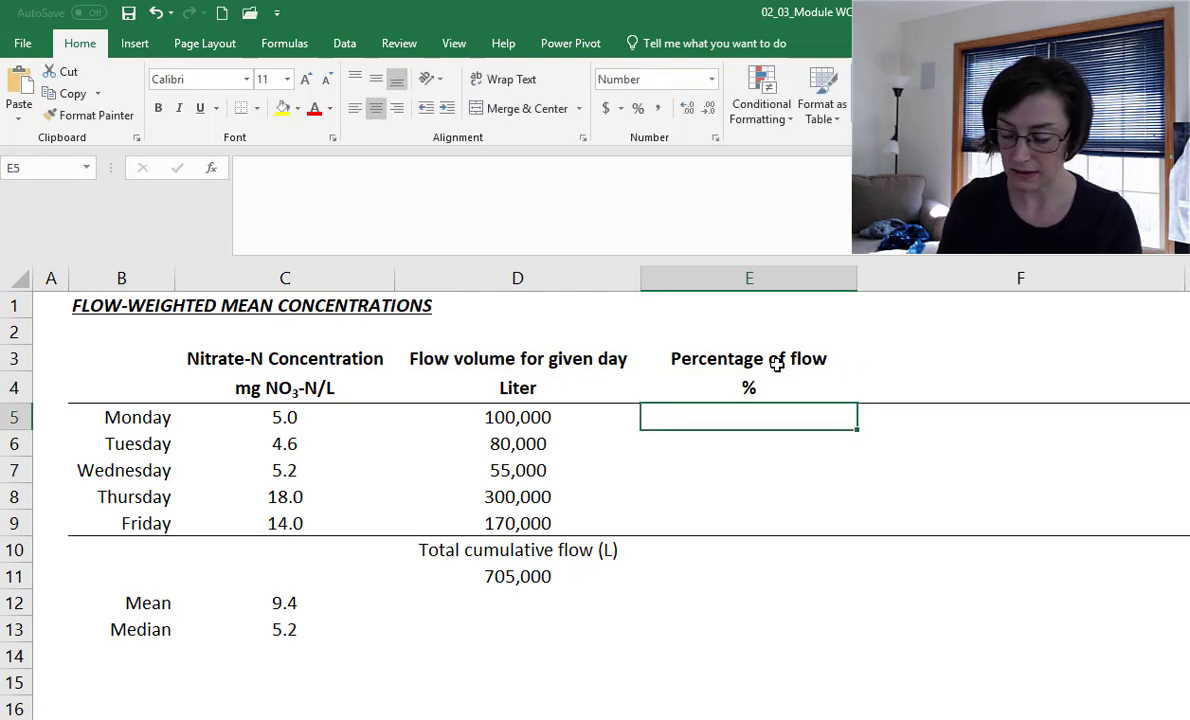
Calculate Monday's share of the total flow in E5 with =D5/$D$11 and fill the formula down through E14.
{"action": "type", "text": "="}
{"action": "key", "text": "Left"}
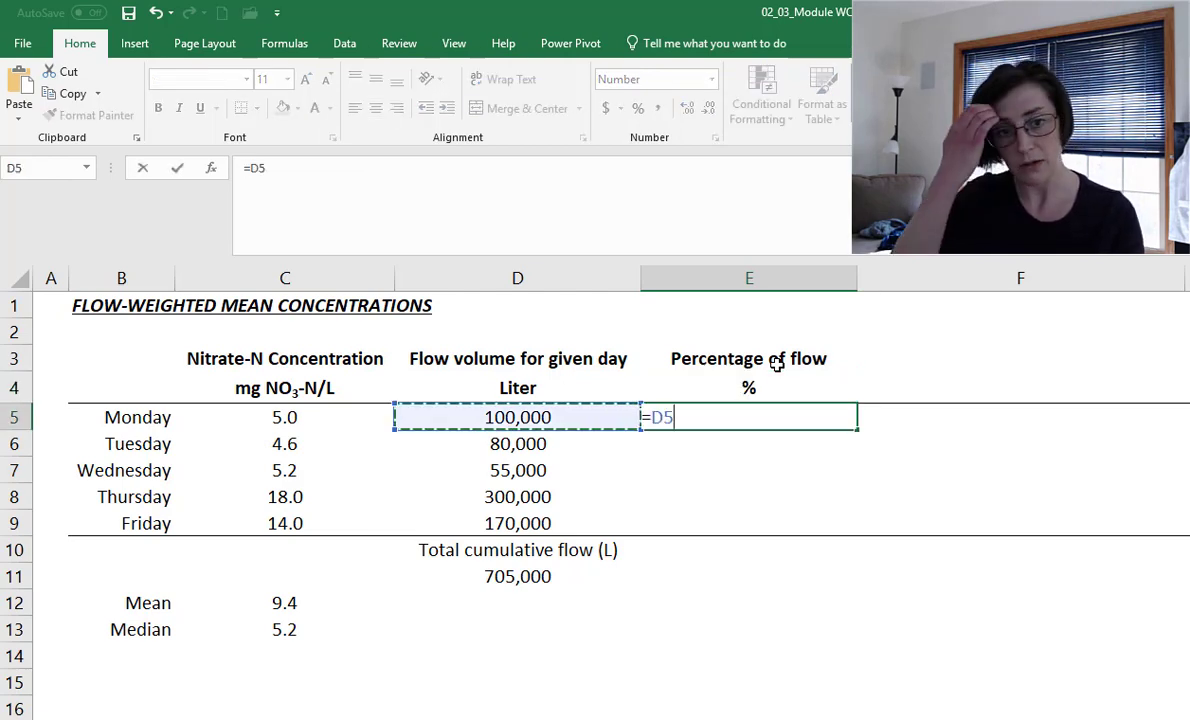
{"action": "type", "text": "/"}
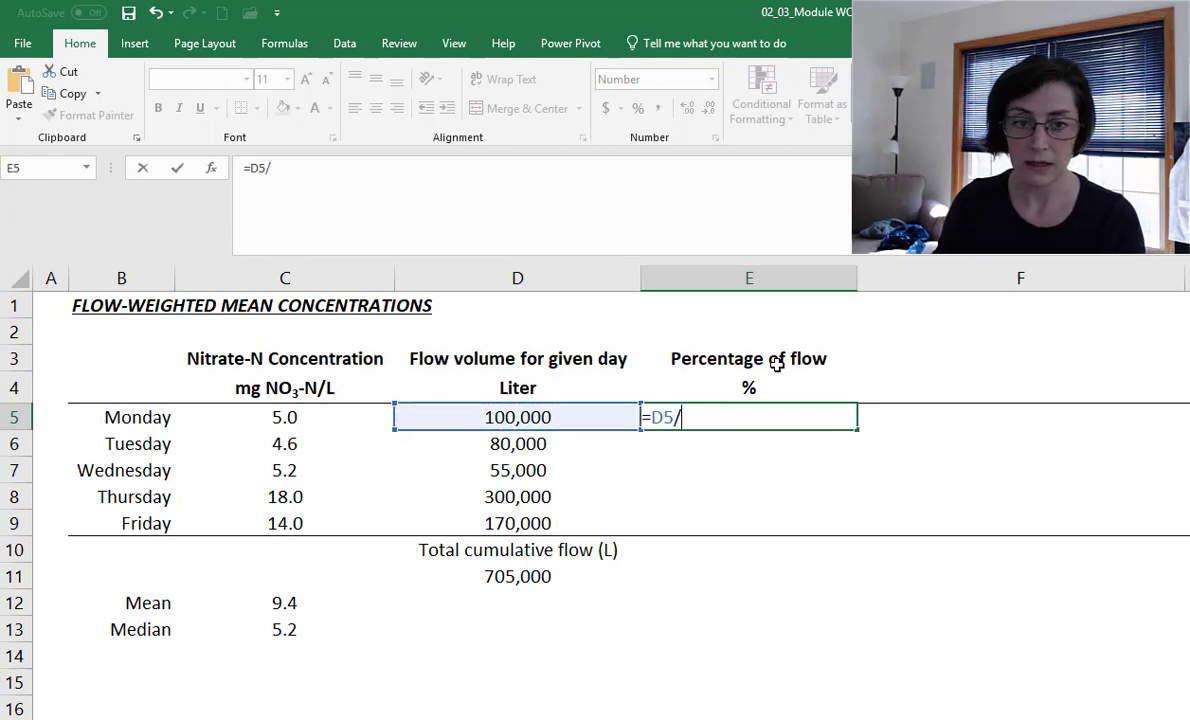
{"action": "left_click", "coordinate": [539, 572]}
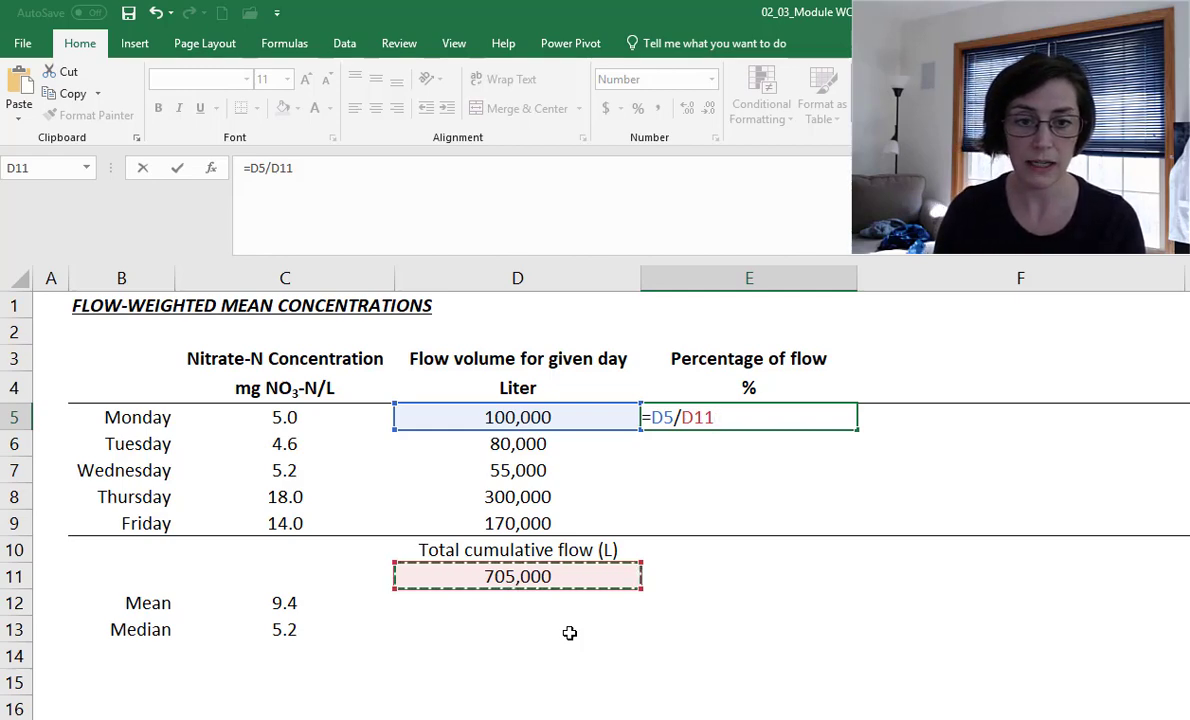
{"action": "key", "text": "F4"}
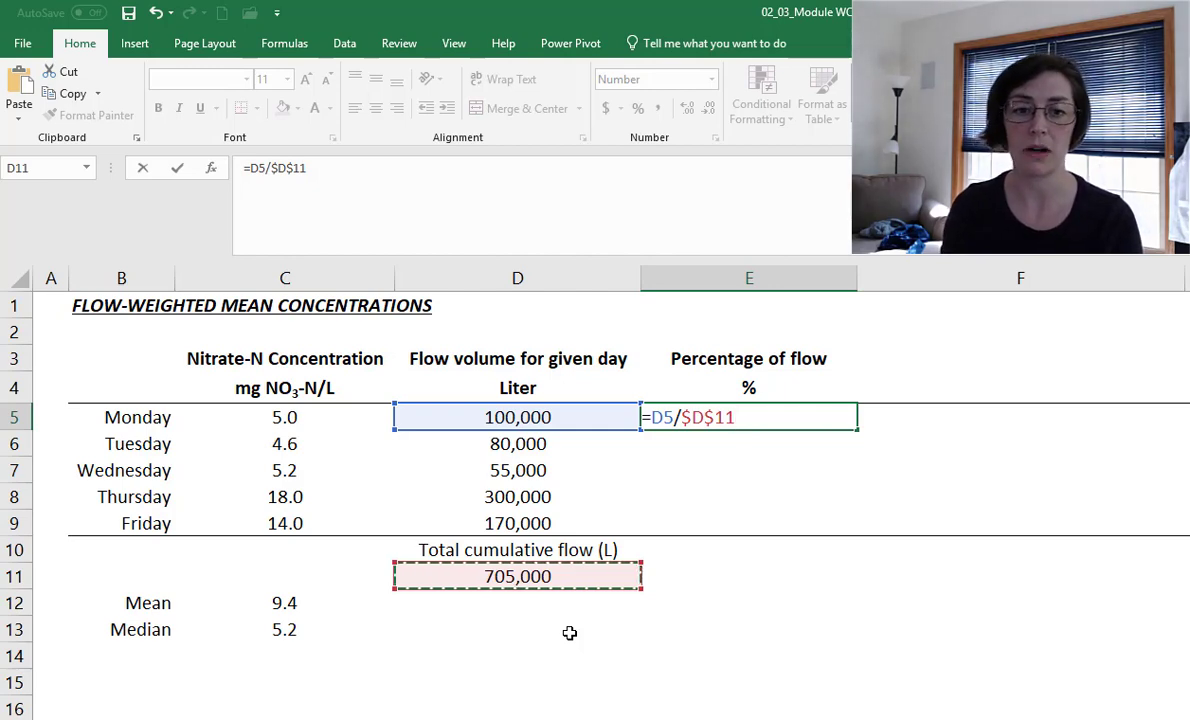
{"action": "key", "text": "Return"}
{"action": "left_click", "coordinate": [712, 416]}
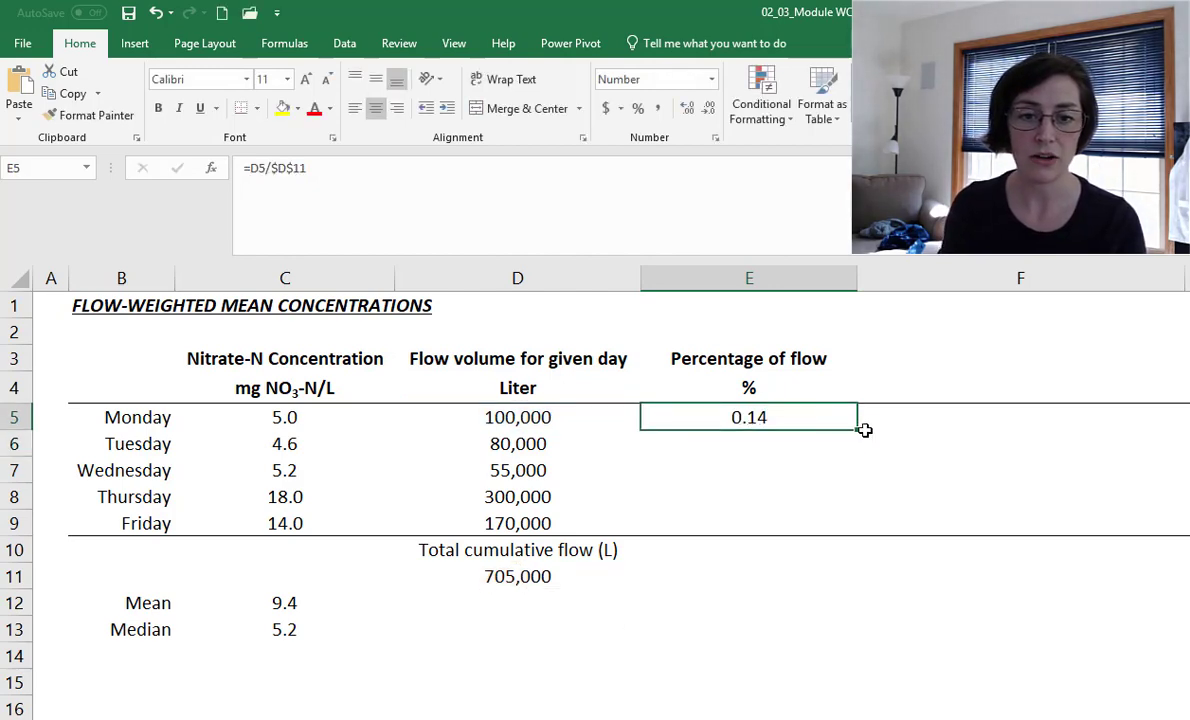
{"action": "left_click_drag", "start_coordinate": [857, 429], "coordinate": [857, 668]}
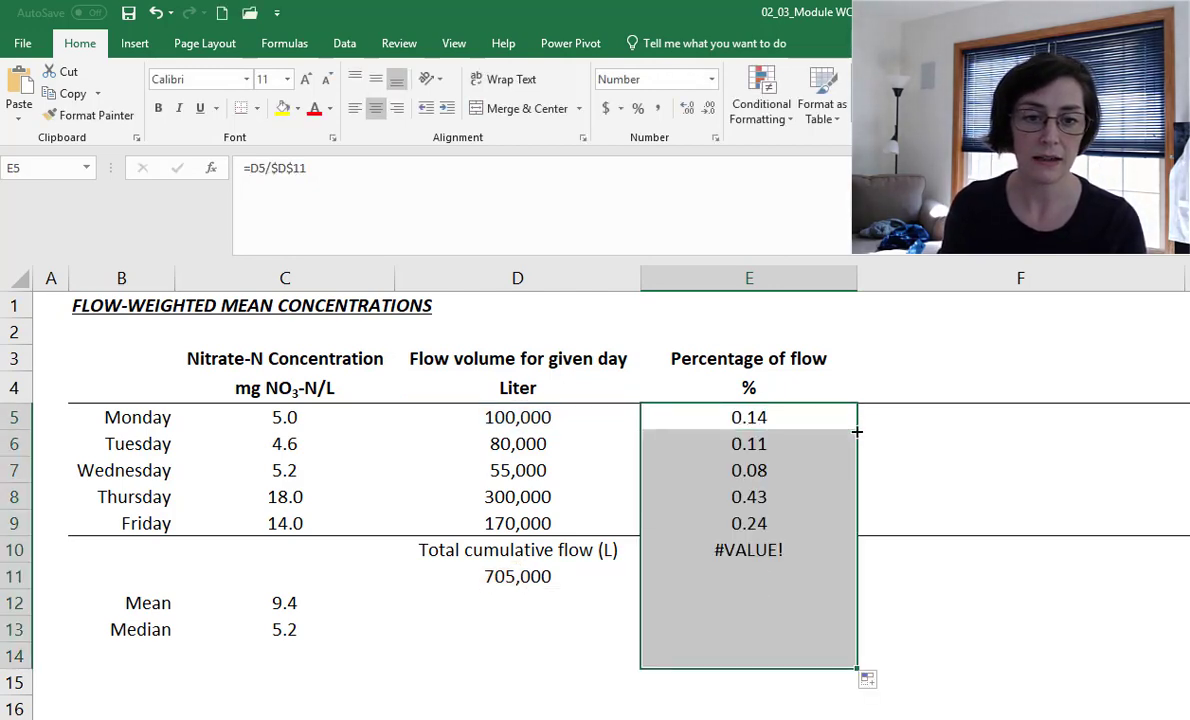
Clear the surplus percentage formulas from E10:E14, below Friday's row.
{"action": "left_click", "coordinate": [802, 543]}
{"action": "left_click_drag", "start_coordinate": [802, 543], "coordinate": [802, 656]}
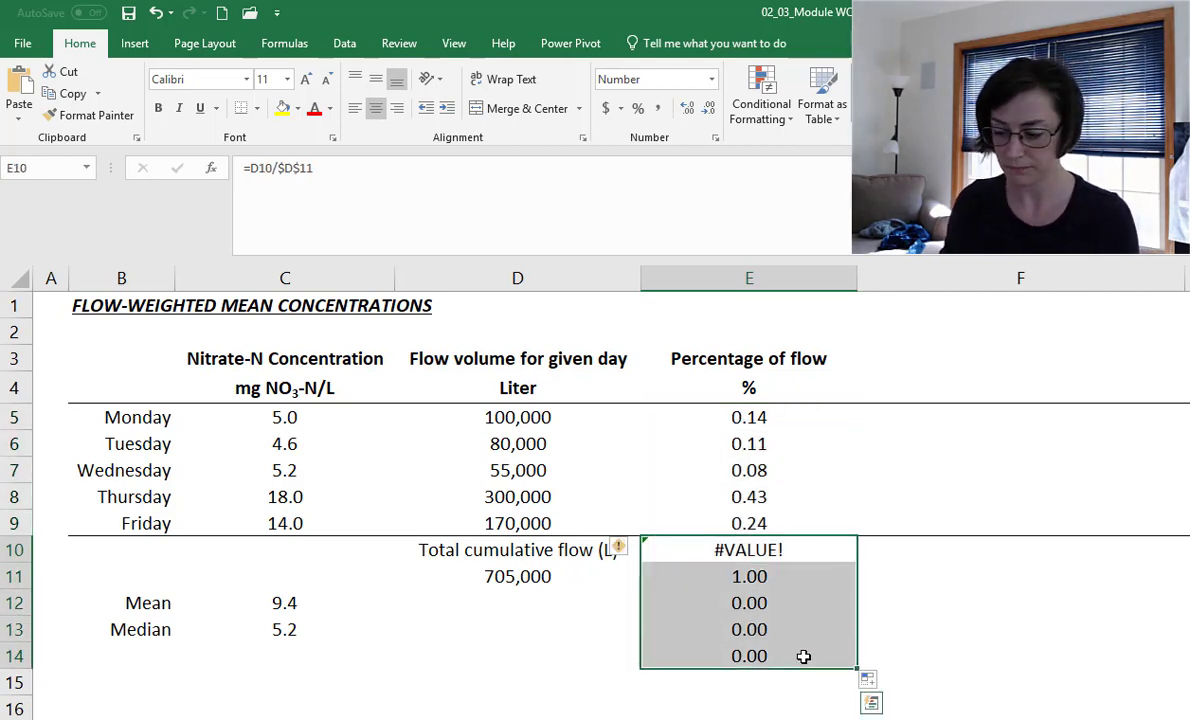
{"action": "key", "text": "Delete"}
Check the cell references in Friday's percentage-of-flow formula in E9.
{"action": "left_click", "coordinate": [771, 521]}
{"action": "double_click", "coordinate": [771, 521]}
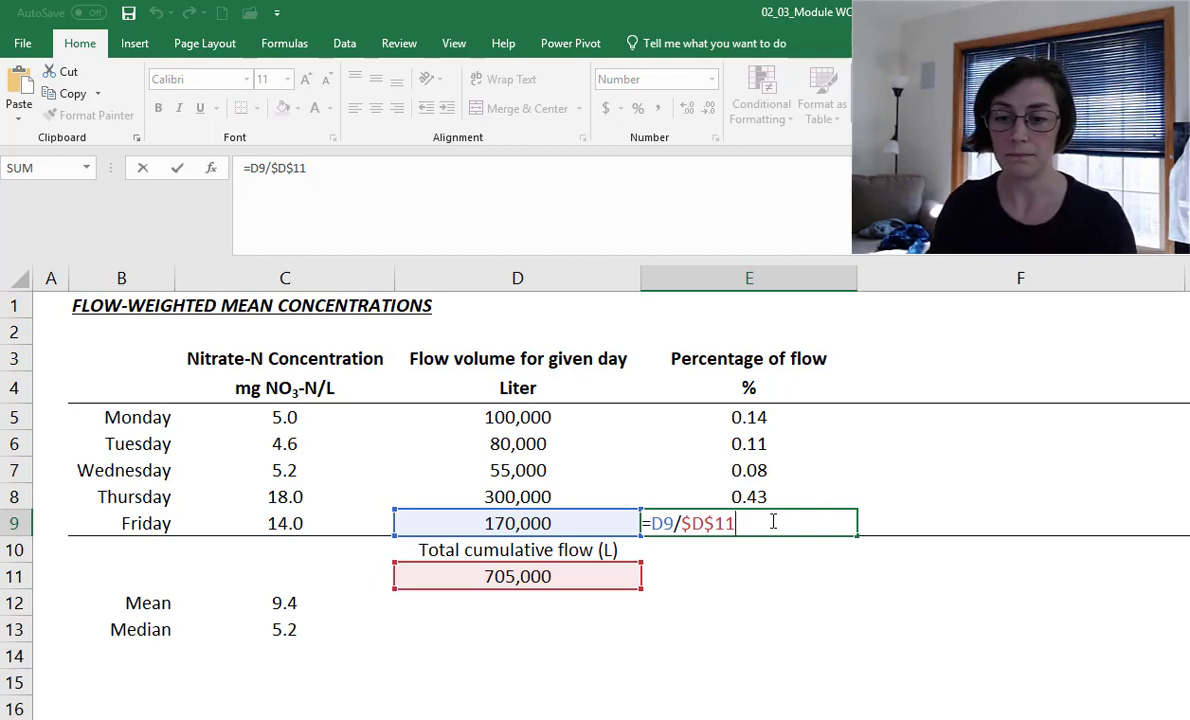
{"action": "key", "text": "Return"}
{"action": "left_click", "coordinate": [773, 521]}
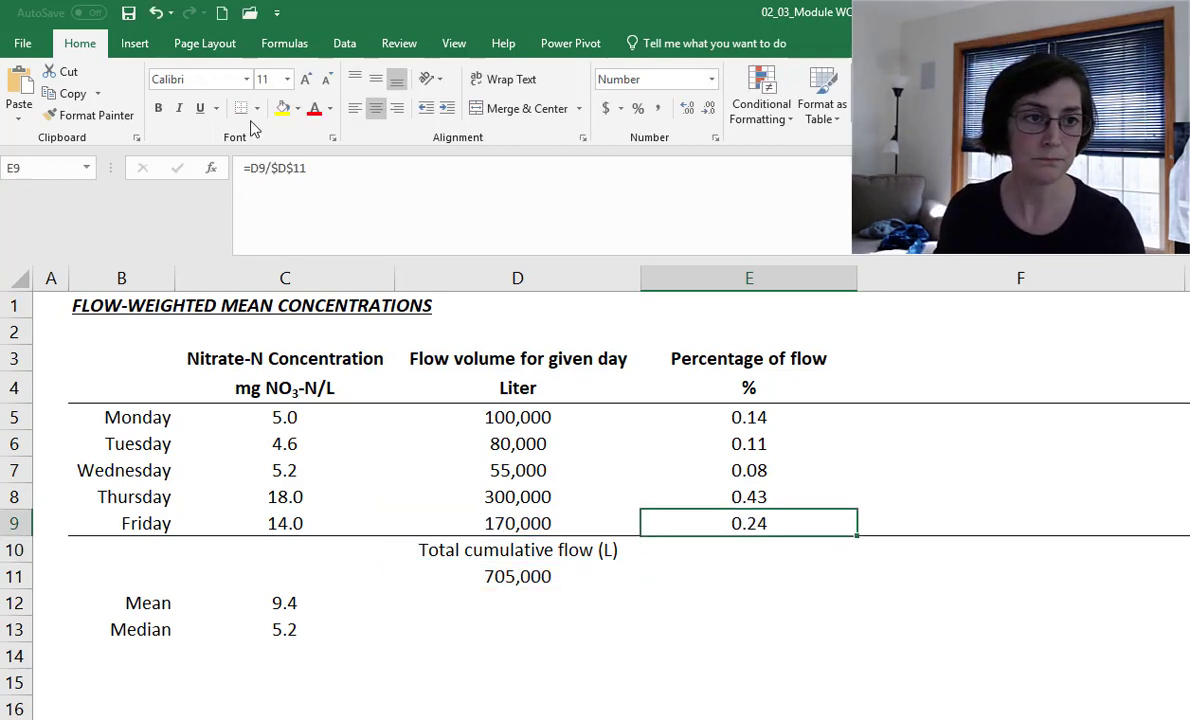
Multiply Monday's flow share by its nitrate concentration in F5 with =E5*C5 and fill the formula down through F9.
{"action": "left_click", "coordinate": [890, 464]}
{"action": "left_click", "coordinate": [917, 361]}
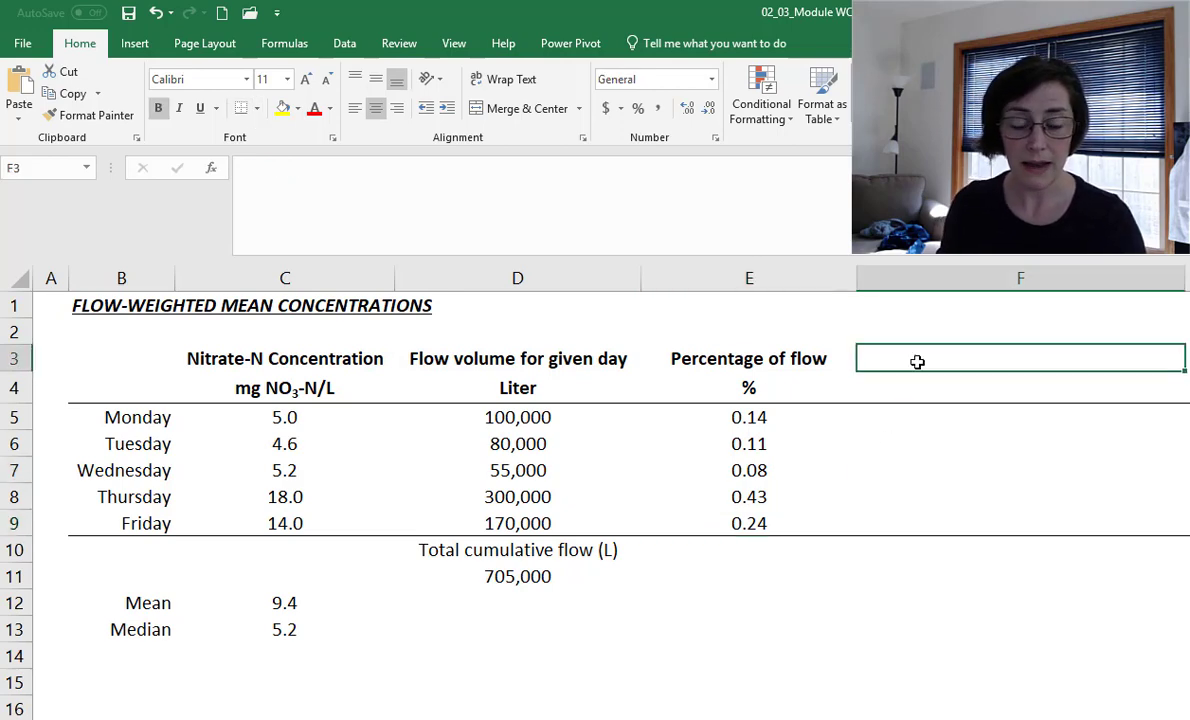
{"action": "key", "text": "Down"}
{"action": "key", "text": "Down"}
{"action": "type", "text": "=E5*"}
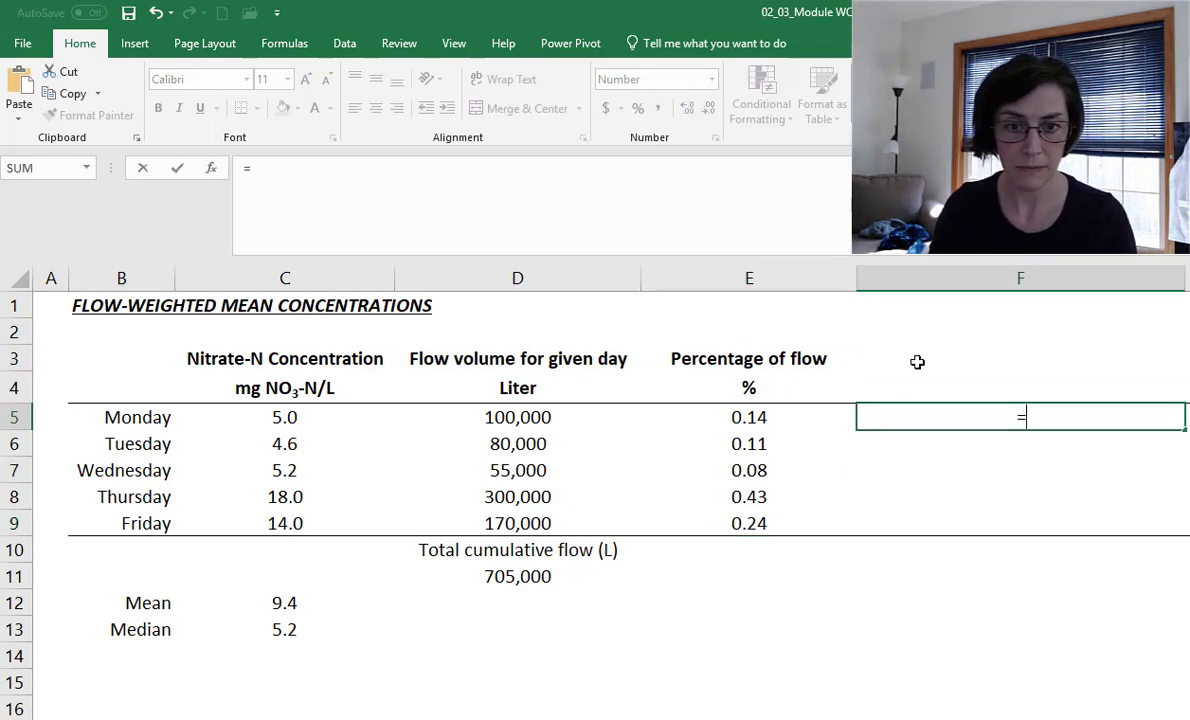
{"action": "key", "text": "Left"}
{"action": "key", "text": "Left"}
{"action": "key", "text": "Left"}
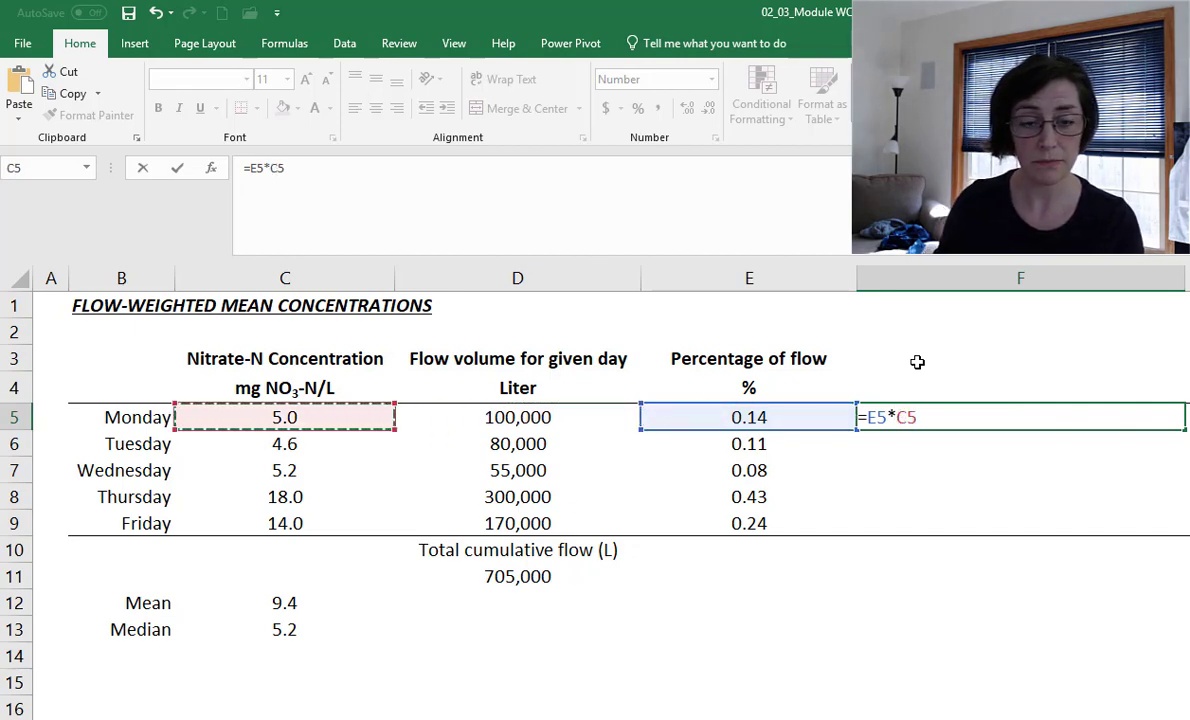
{"action": "key", "text": "Return"}
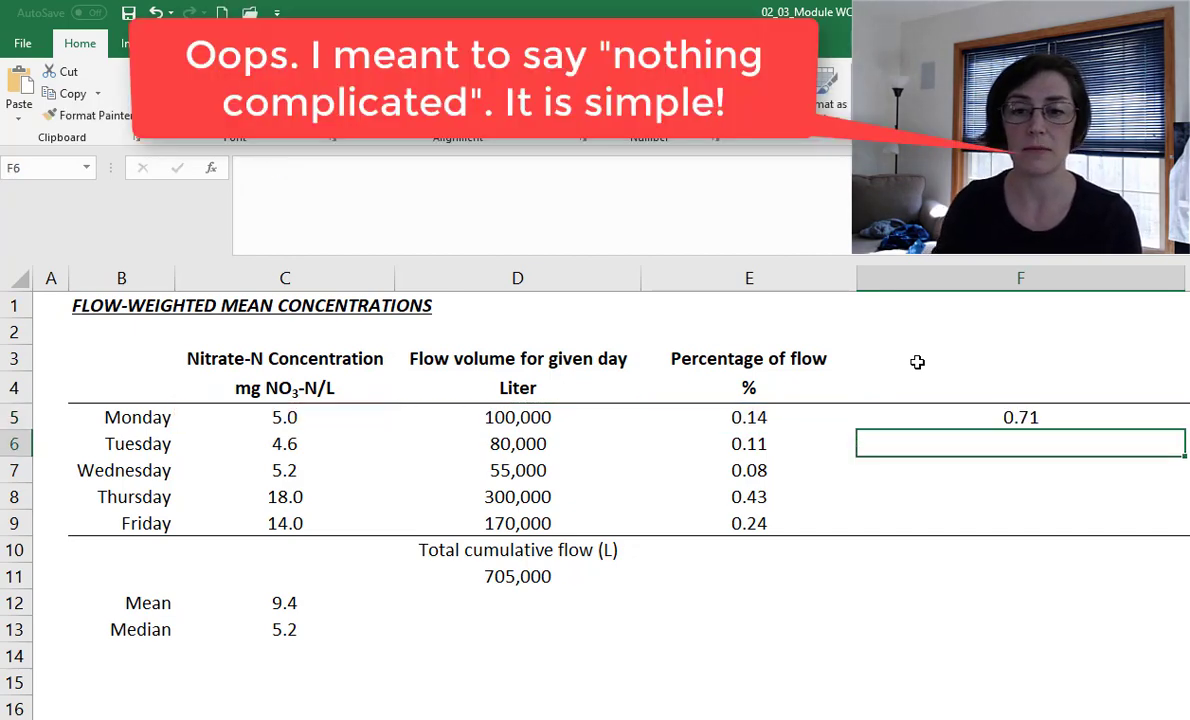
{"action": "left_click", "coordinate": [1017, 420]}
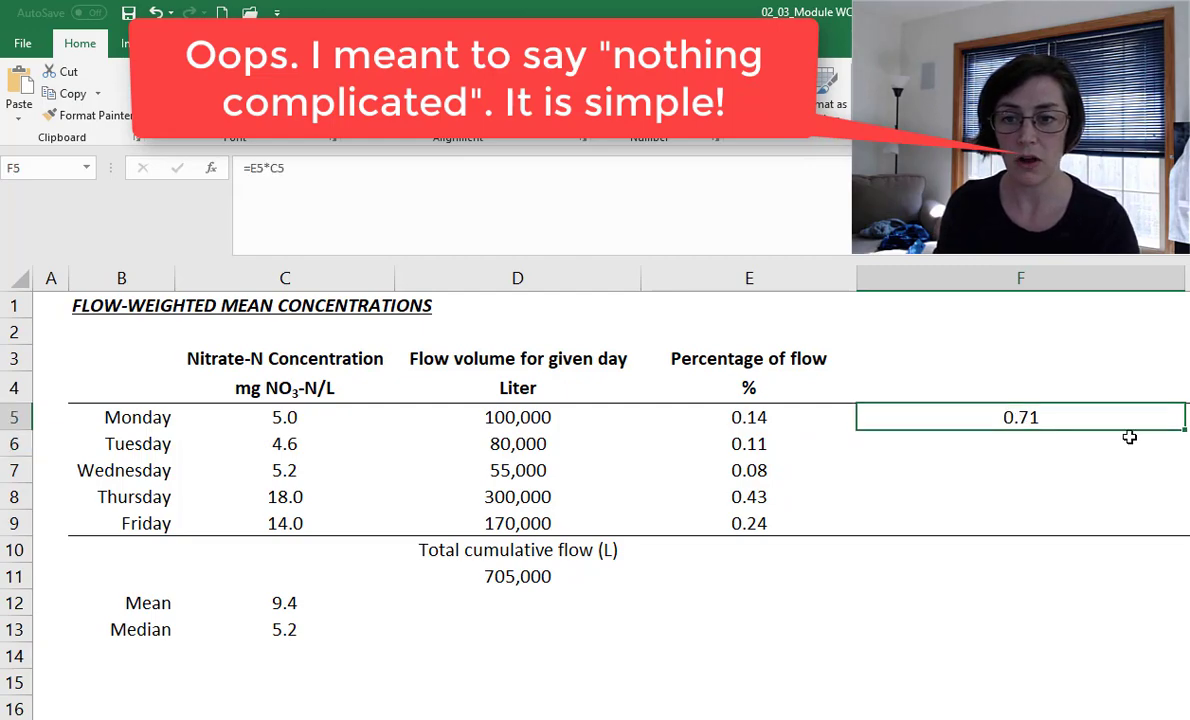
{"action": "left_click_drag", "start_coordinate": [1185, 431], "coordinate": [1184, 528]}
Sum the weighted concentrations F5:F9 in F10.
{"action": "left_click", "coordinate": [1061, 553]}
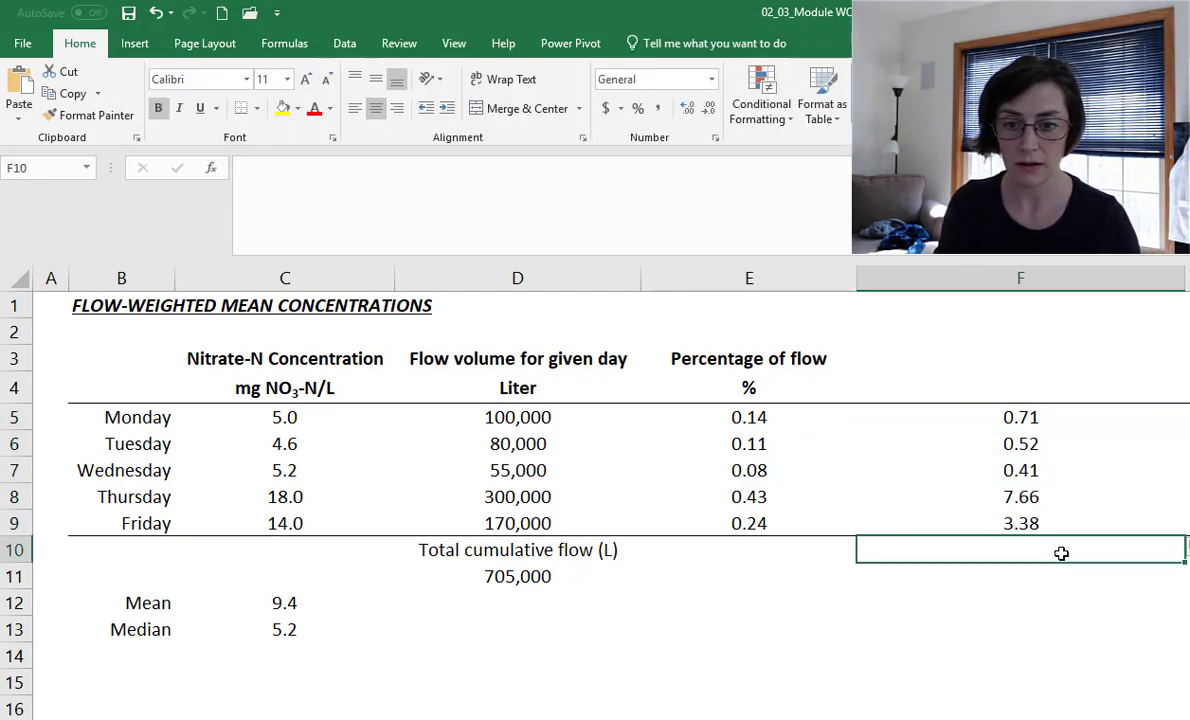
{"action": "type", "text": "=sum("}
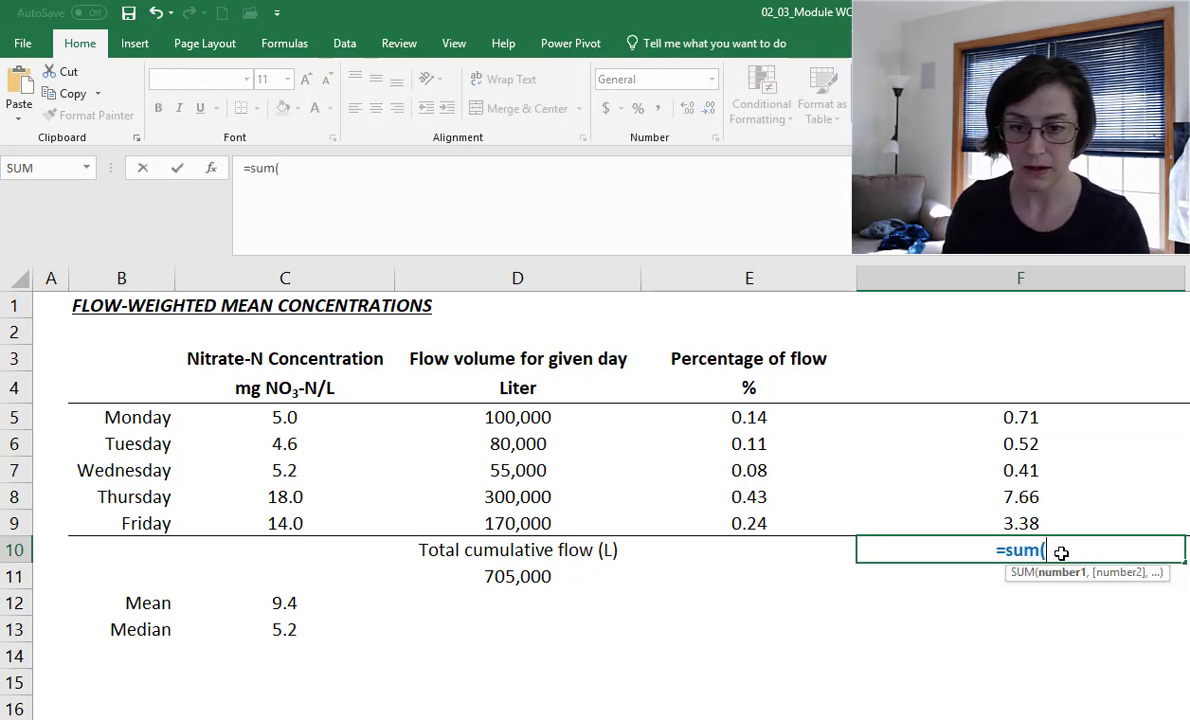
{"action": "left_click_drag", "start_coordinate": [1034, 522], "coordinate": [1033, 428]}
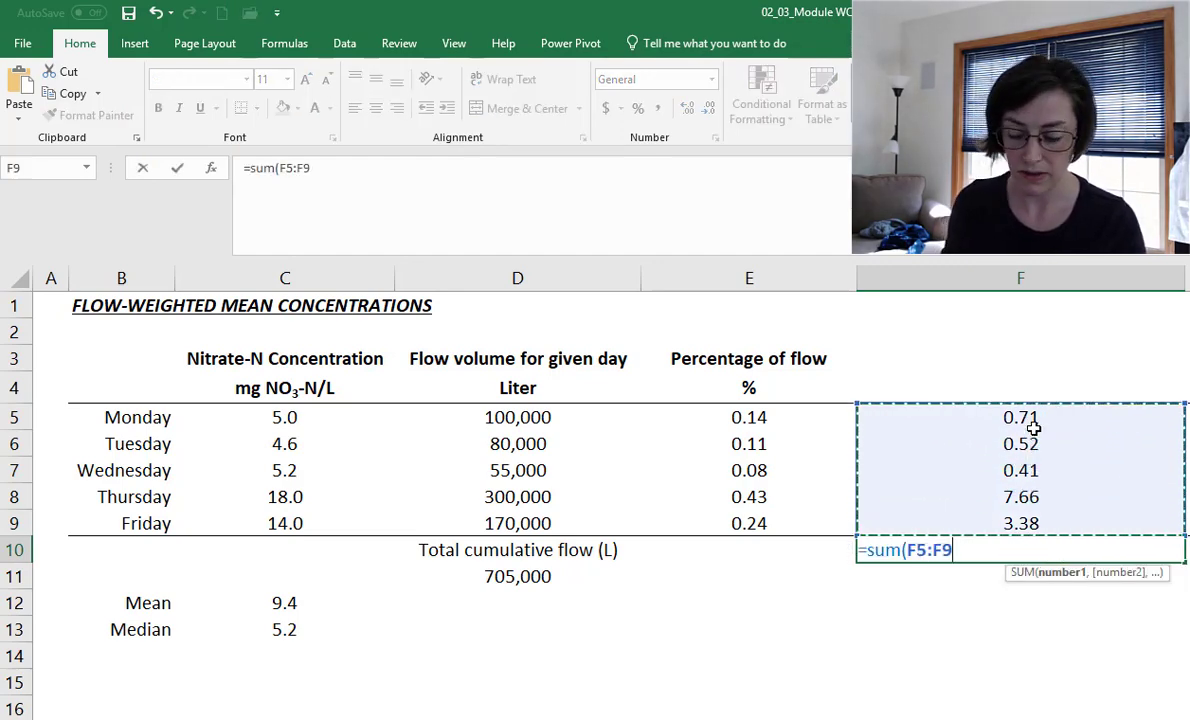
{"action": "key", "text": "Return"}
Enter the label "Flow weighted mean concentration" in F11, directly below the weighted total.
{"action": "type", "text": "Fl"}
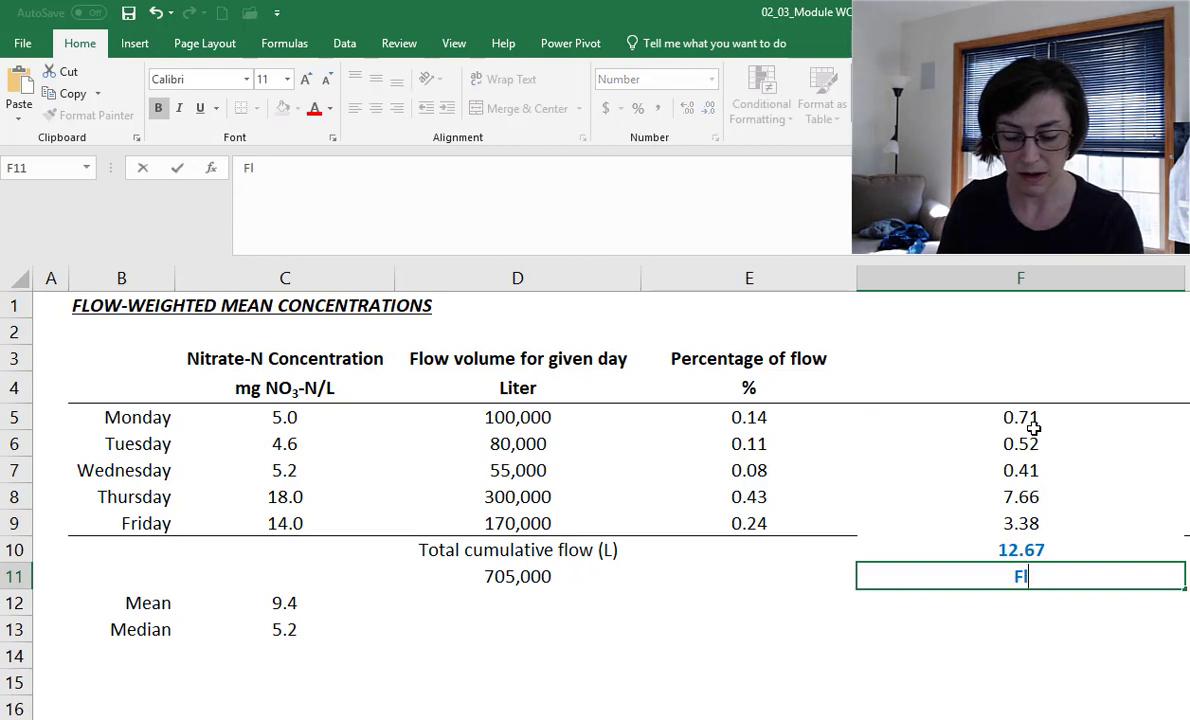
{"action": "type", "text": "ow weighted "}
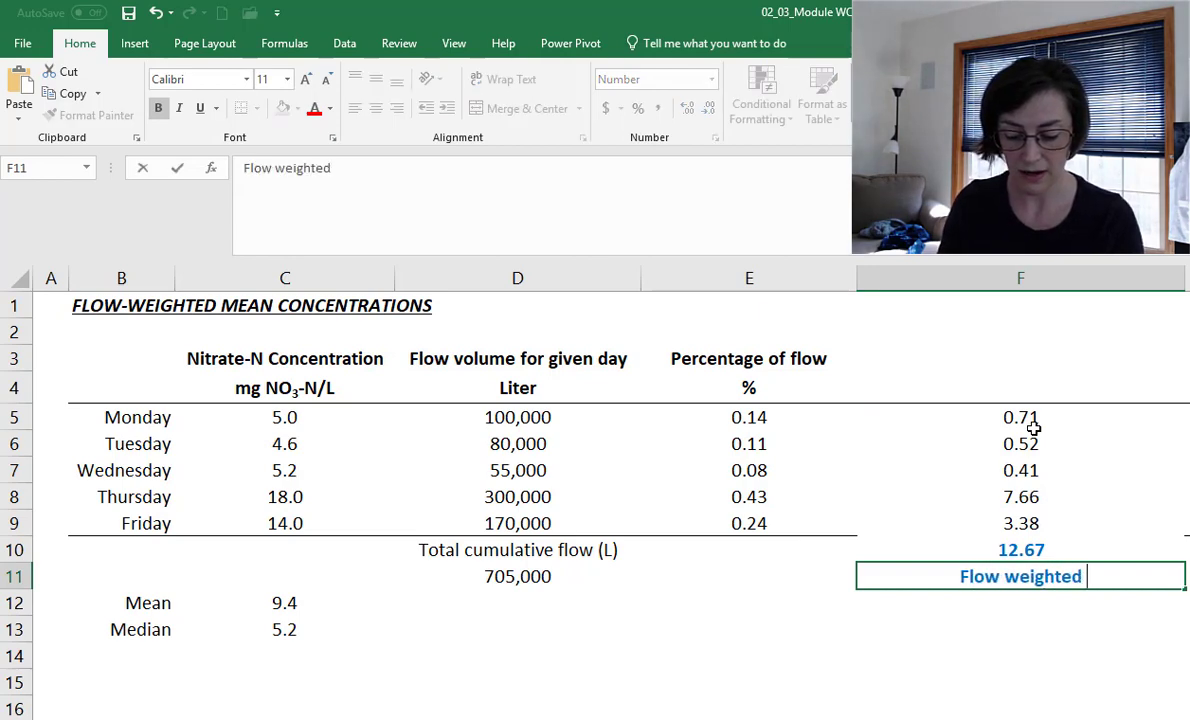
{"action": "type", "text": "mean concentration"}
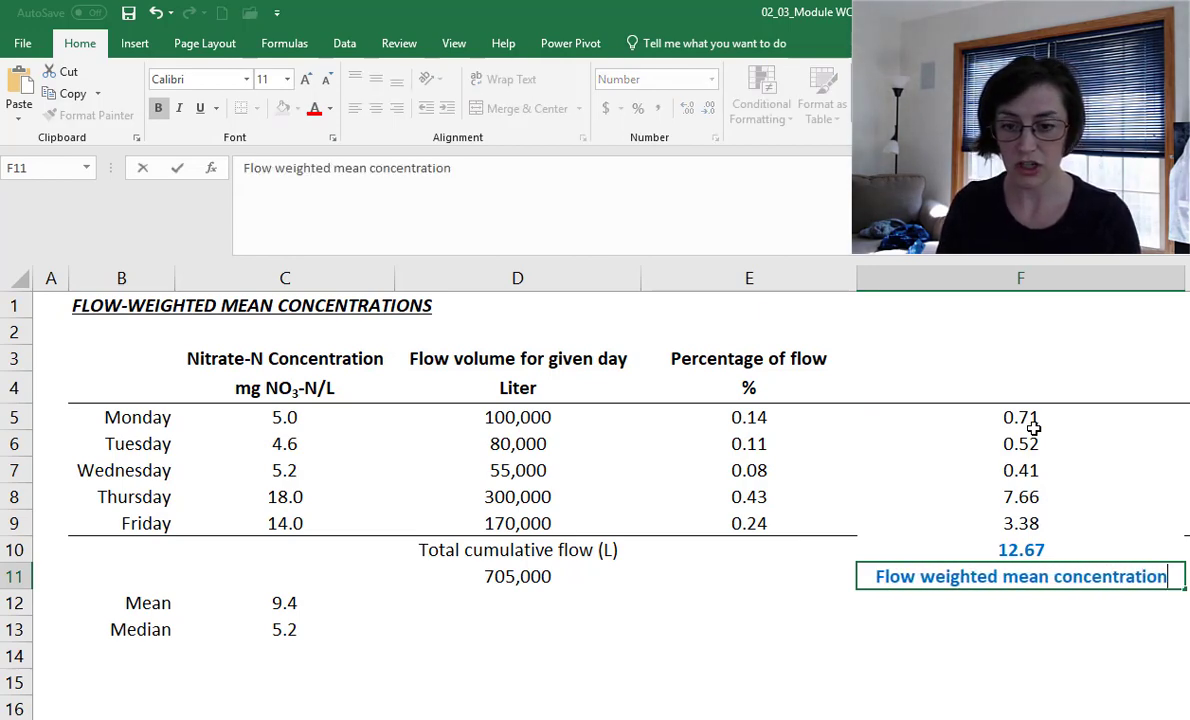
{"action": "key", "text": "Return"}
Make the Mean and Median labels and their values in B12:C13 bold.
{"action": "left_click", "coordinate": [1030, 522]}
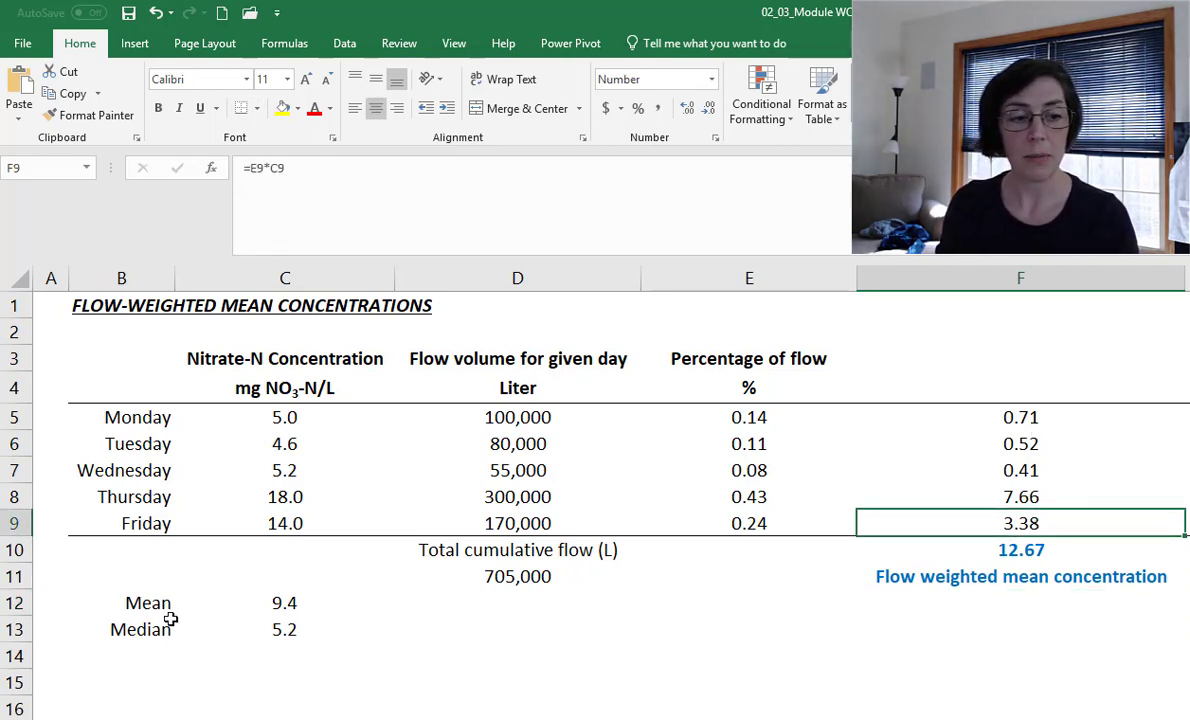
{"action": "left_click_drag", "start_coordinate": [165, 608], "coordinate": [252, 632]}
{"action": "key", "text": "ctrl+b"}
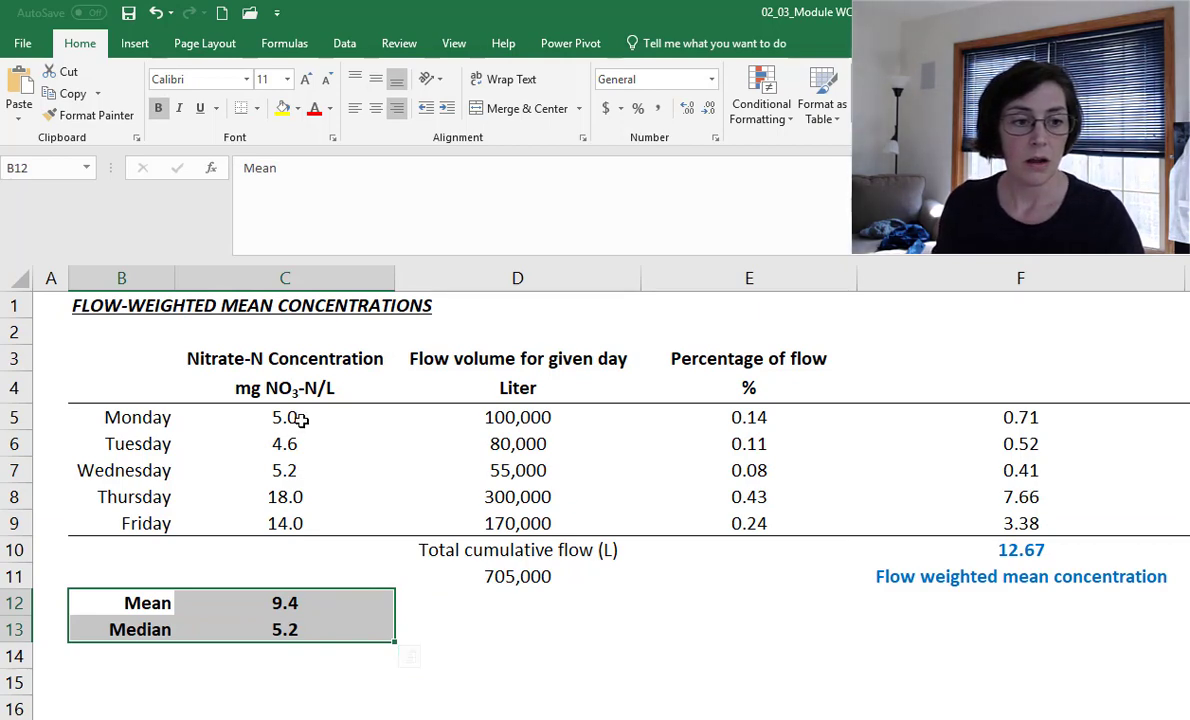
Review the daily concentrations and the Thursday and Friday flows, and compare the mean in C12 with the flow-weighted mean in F10.
{"action": "left_click_drag", "start_coordinate": [301, 419], "coordinate": [308, 524]}
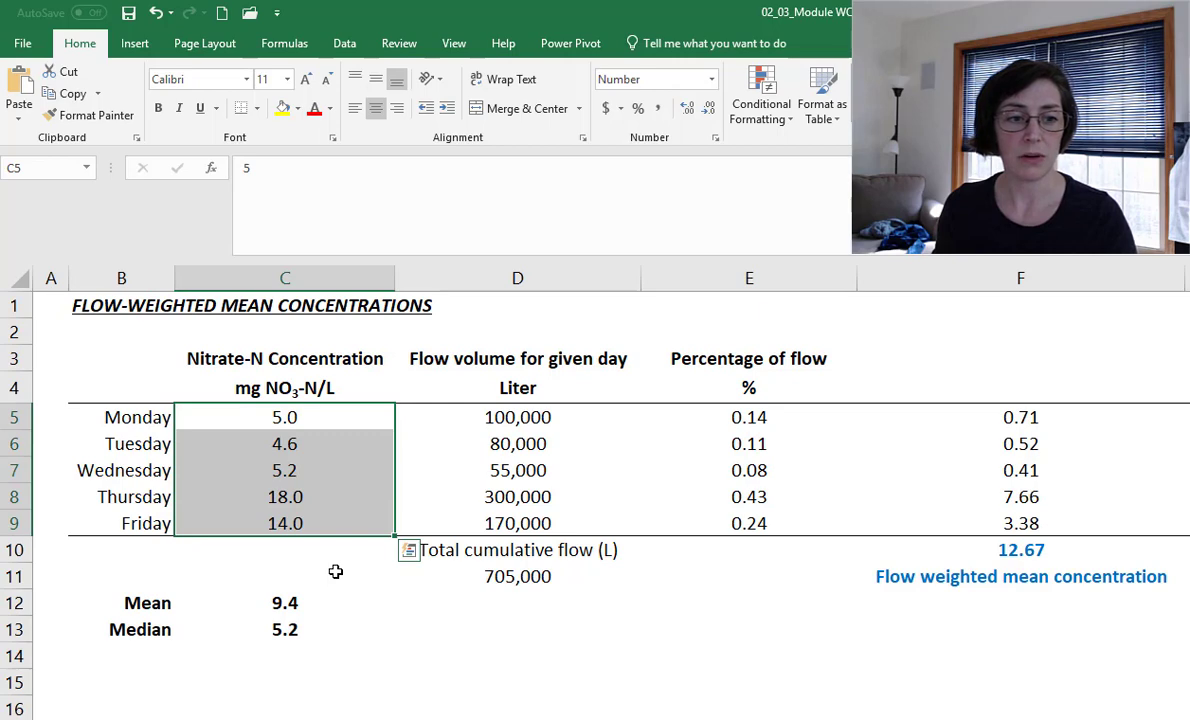
{"action": "left_click", "coordinate": [541, 497]}
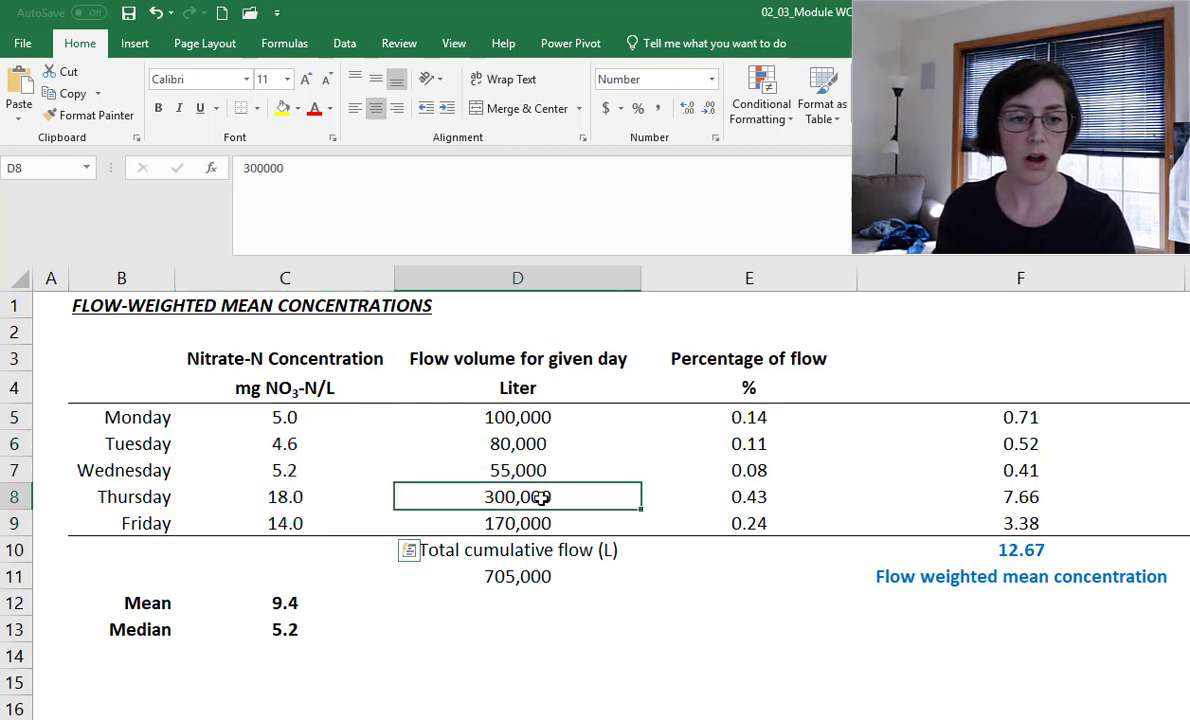
{"action": "left_click_drag", "start_coordinate": [541, 497], "coordinate": [540, 519]}
{"action": "left_click", "coordinate": [311, 603]}
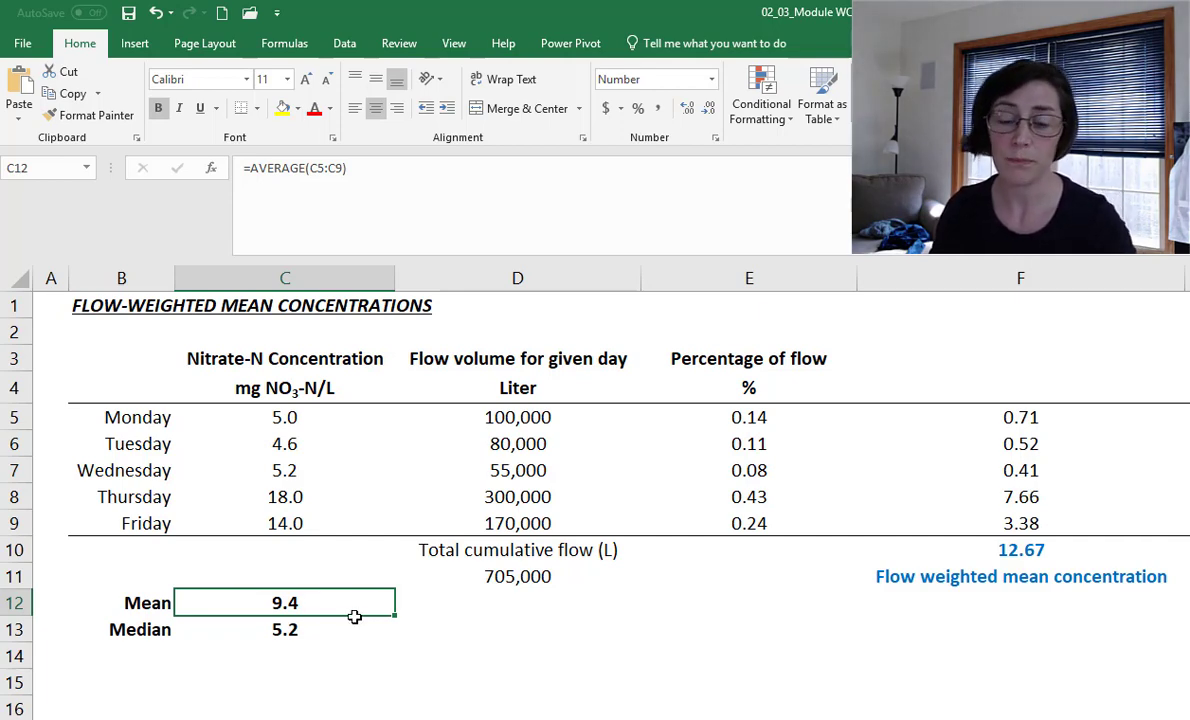
{"action": "left_click", "coordinate": [1005, 545]}
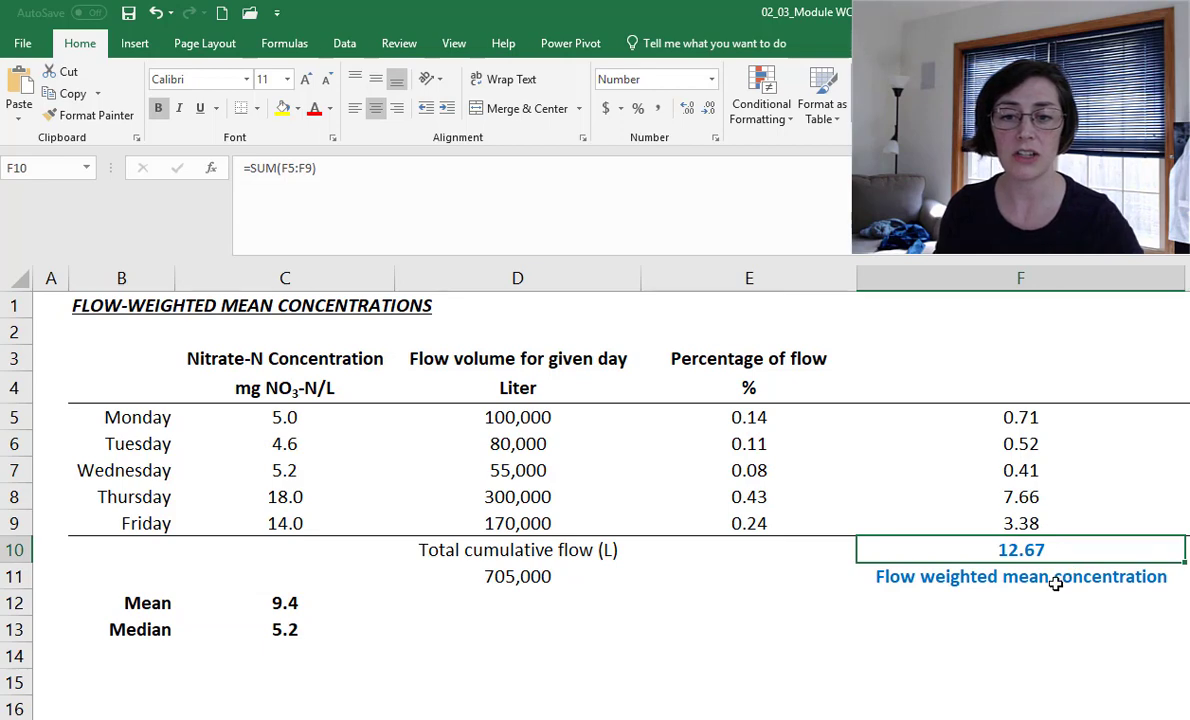